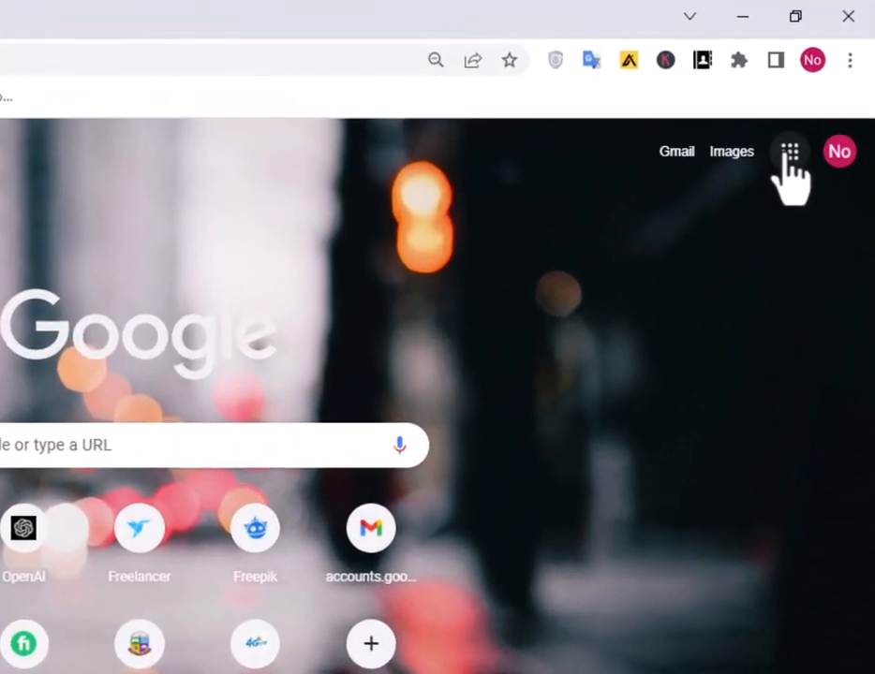
Open Google Forms from the Google apps and create a blank form
left_click(824, 91)
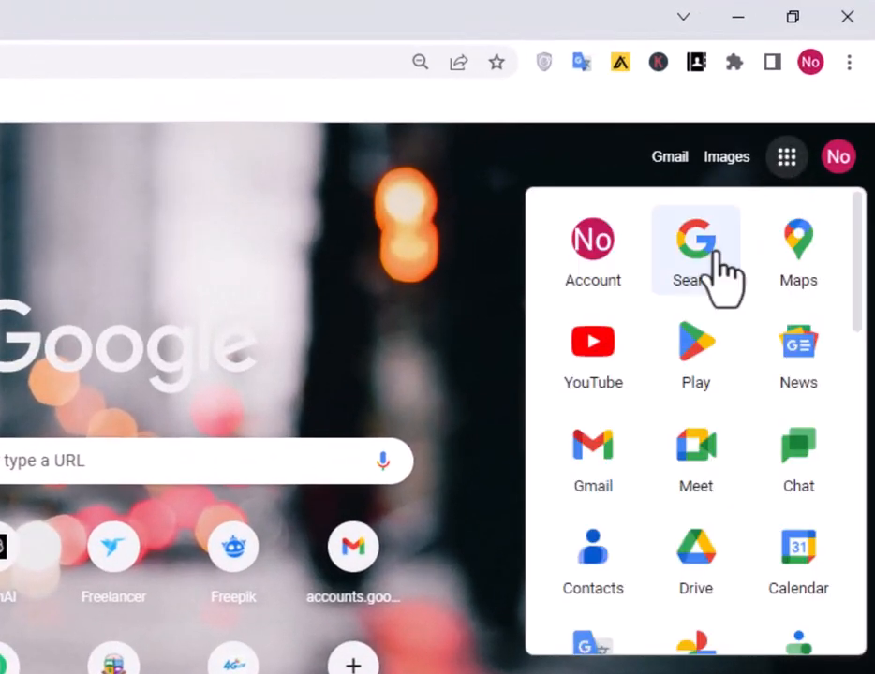
scroll(565, 489, "down", 5)
scroll(565, 505, "down", 5)
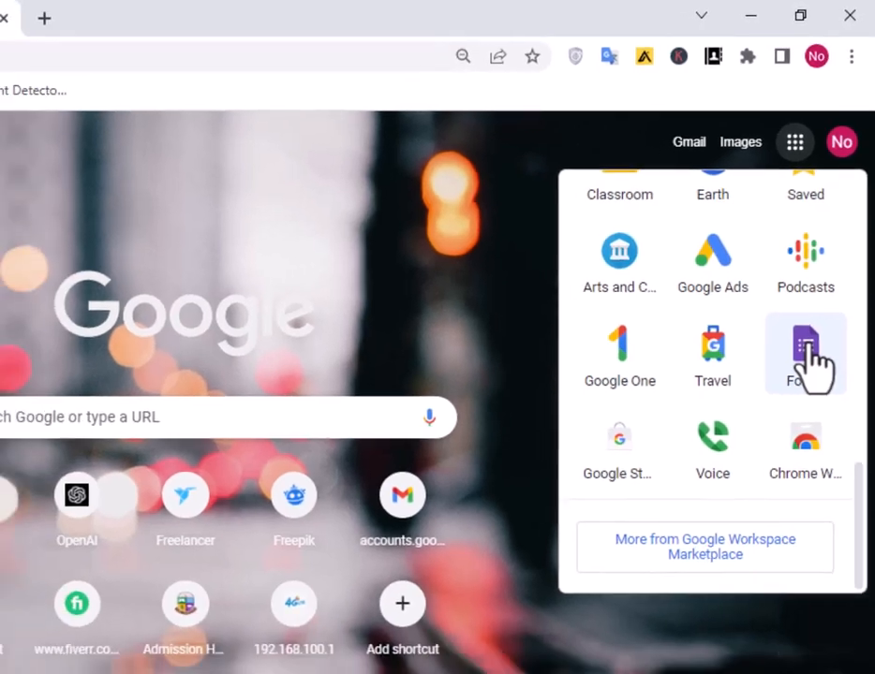
left_click(798, 389)
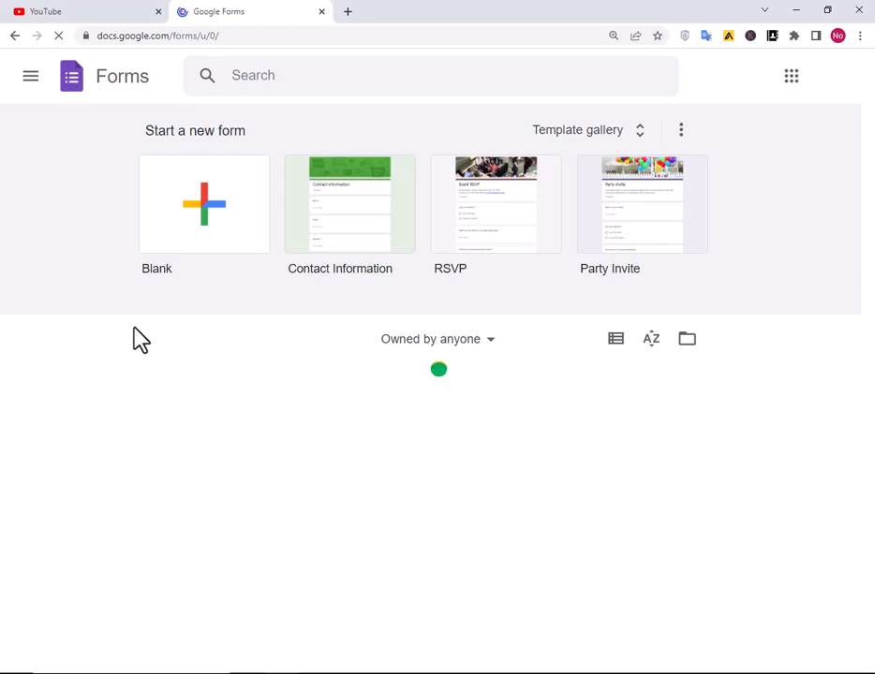
left_click(216, 206)
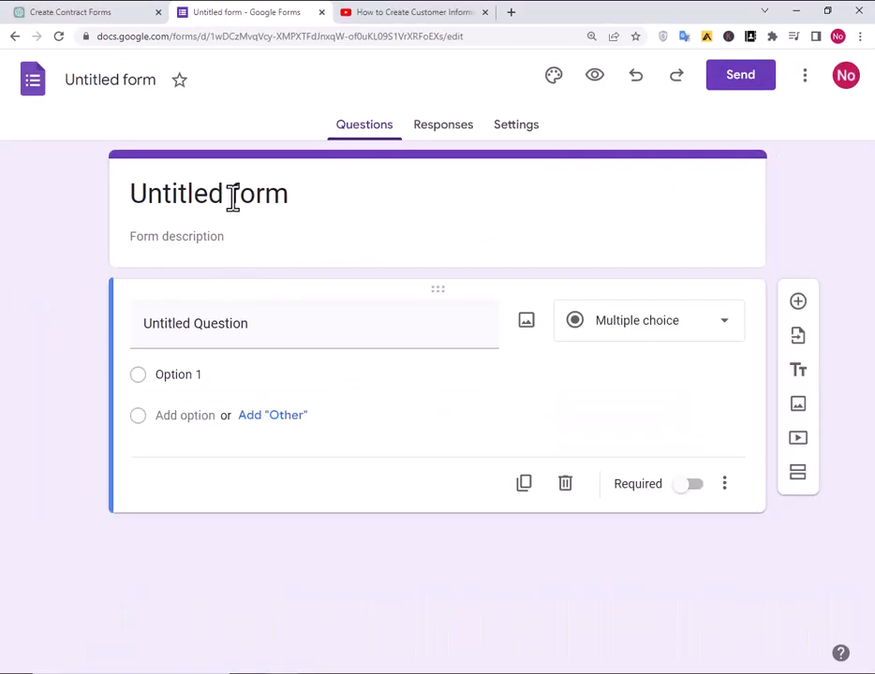
Replace the form's title with "Customer Information Form"
left_click(232, 197)
left_click_drag(289, 201, 136, 199)
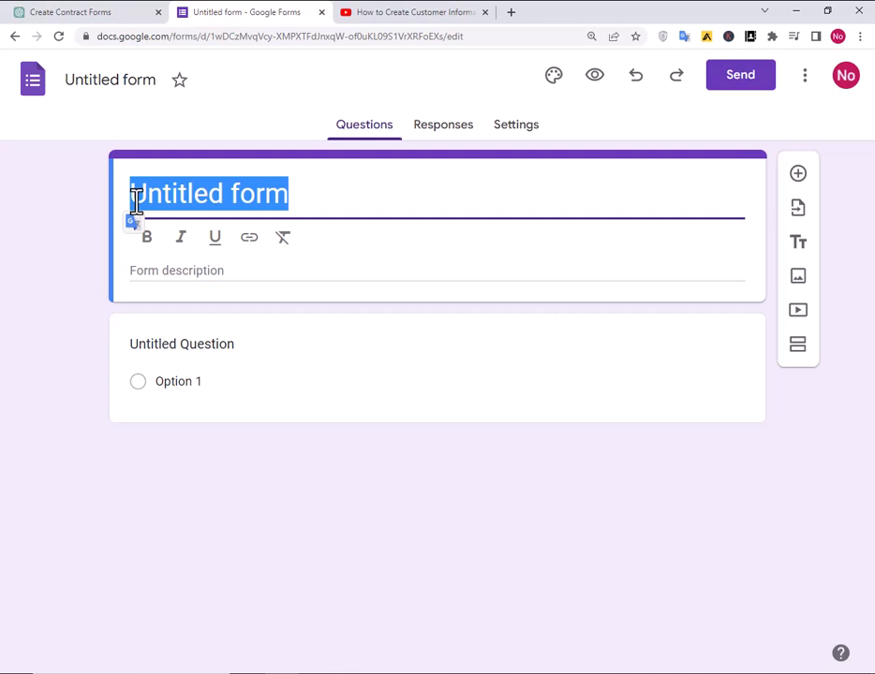
key("BackSpace")
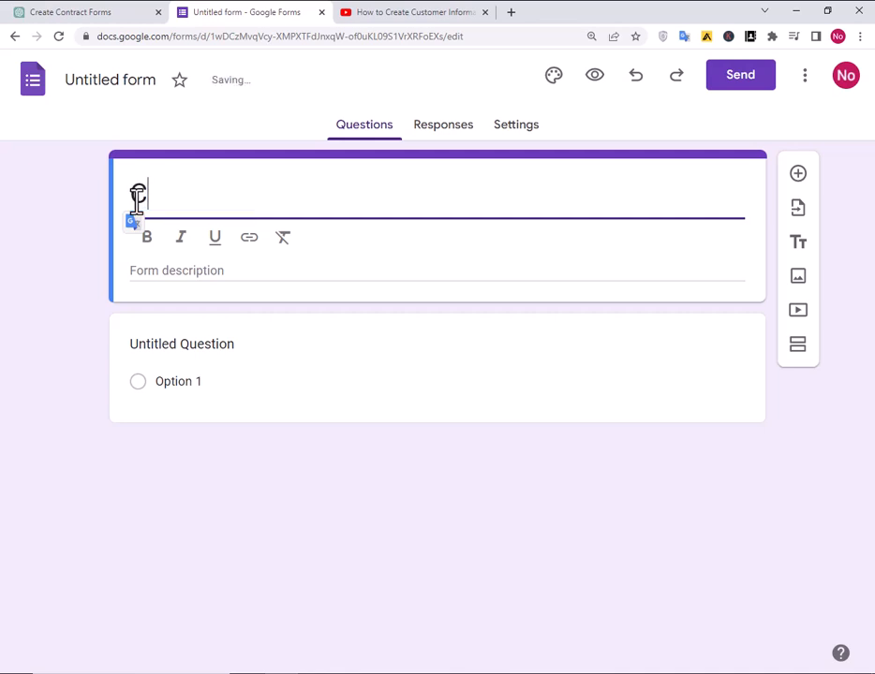
type("Customer")
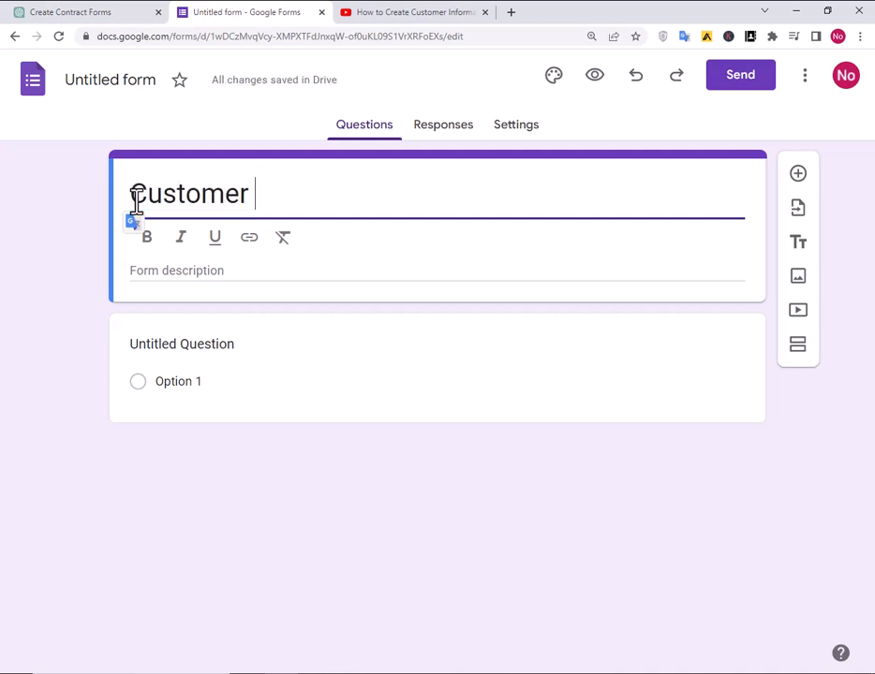
type(" Informa")
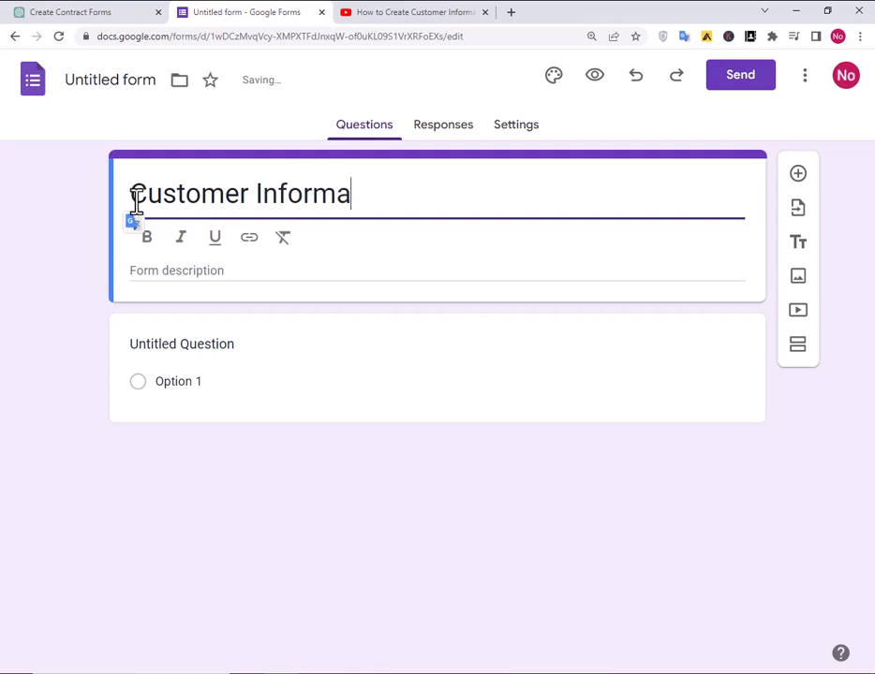
type("tion Form")
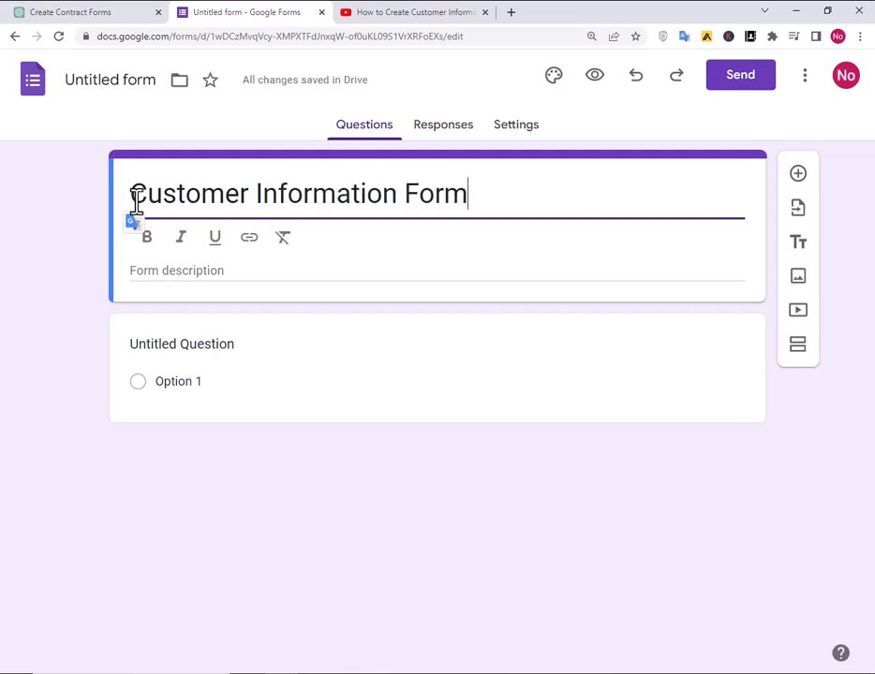
Make the whole form title bold
left_click_drag(536, 201, 126, 196)
left_click(146, 238)
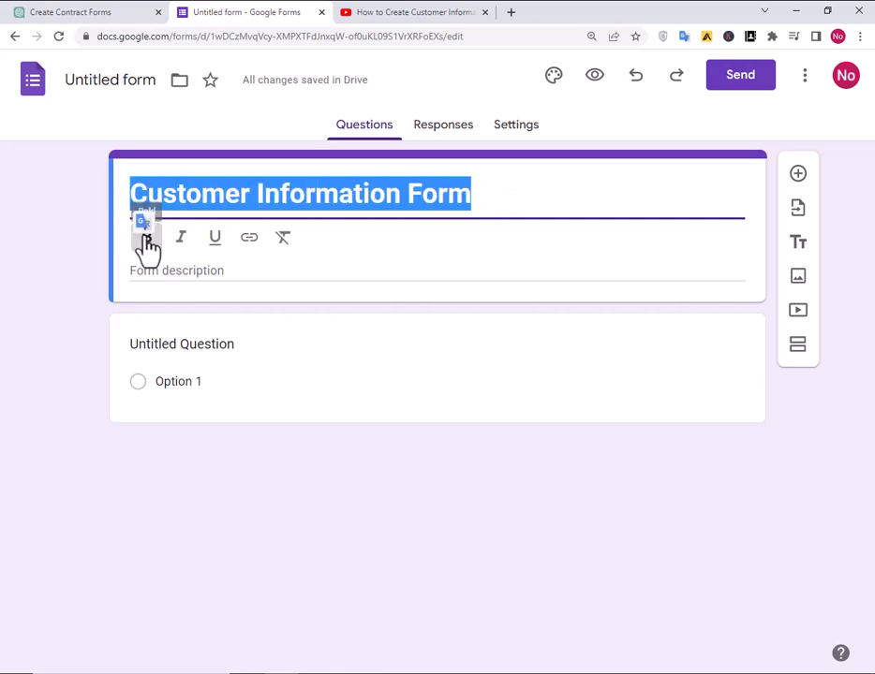
left_click(510, 202)
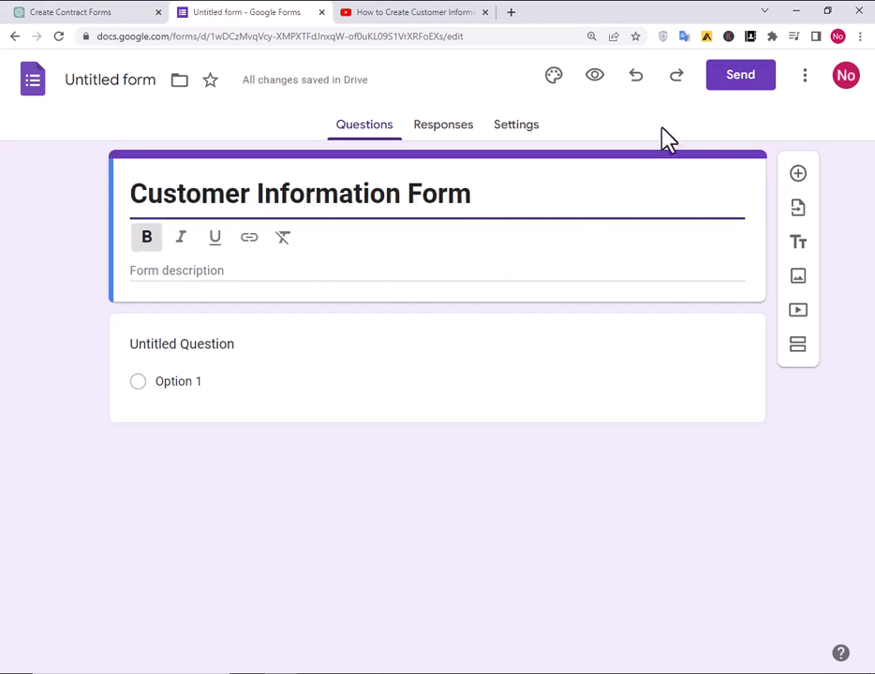
Try Pacifico and Comic Sans MS as the theme's header font and settle on Trebuchet MS
left_click(555, 75)
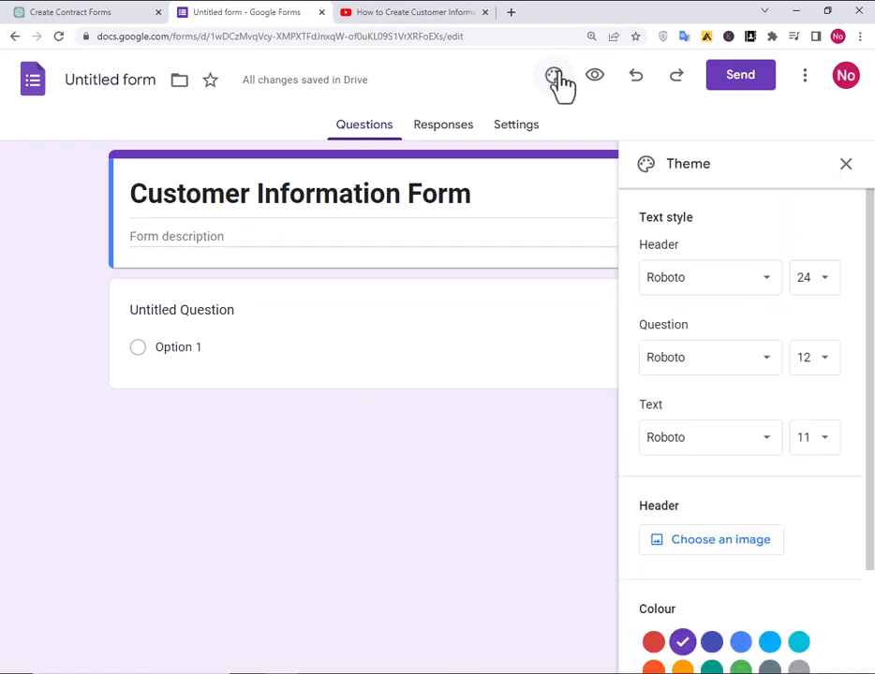
left_click(744, 283)
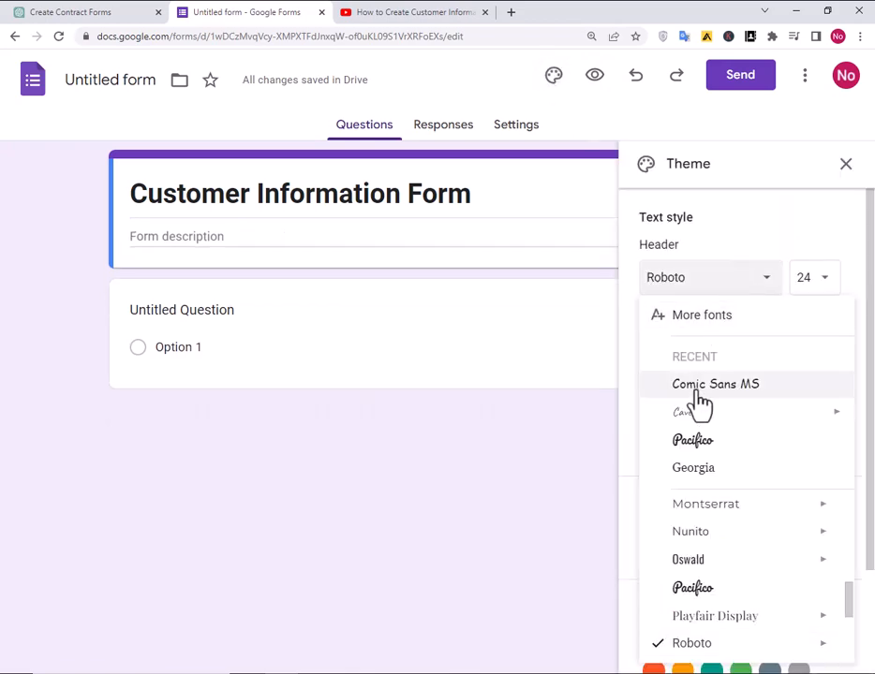
left_click(721, 444)
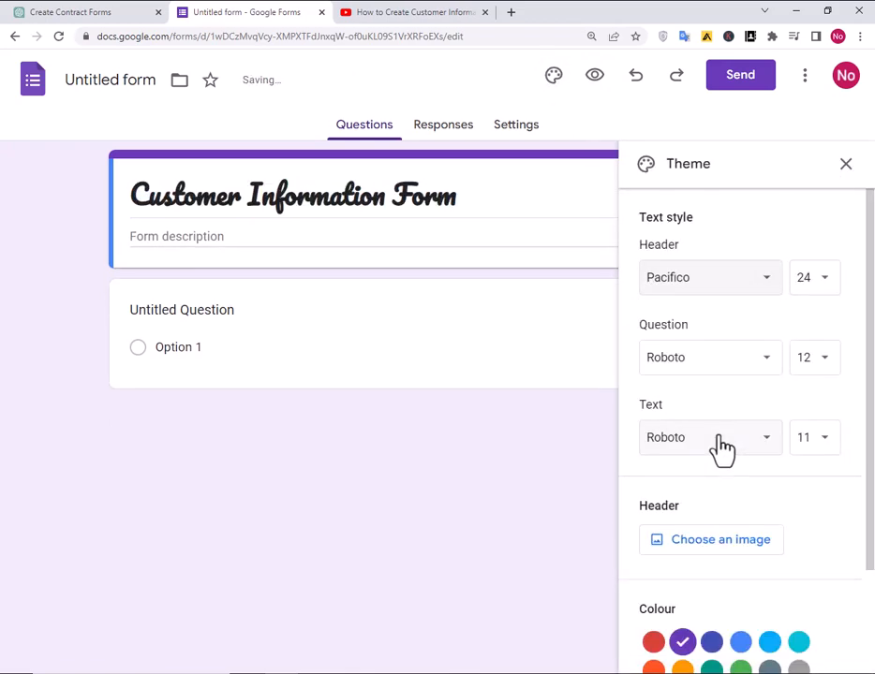
left_click(697, 298)
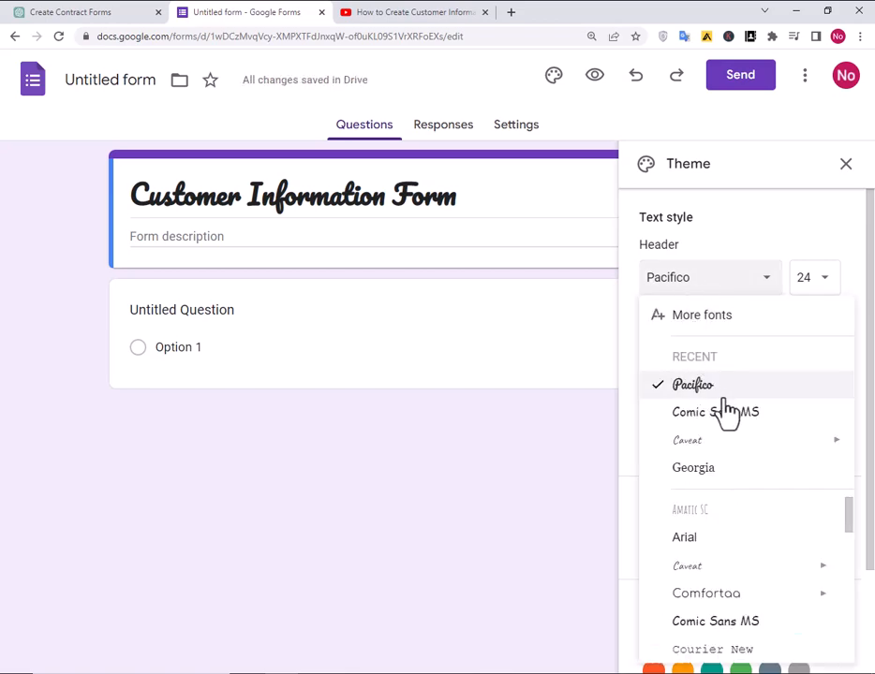
left_click(749, 419)
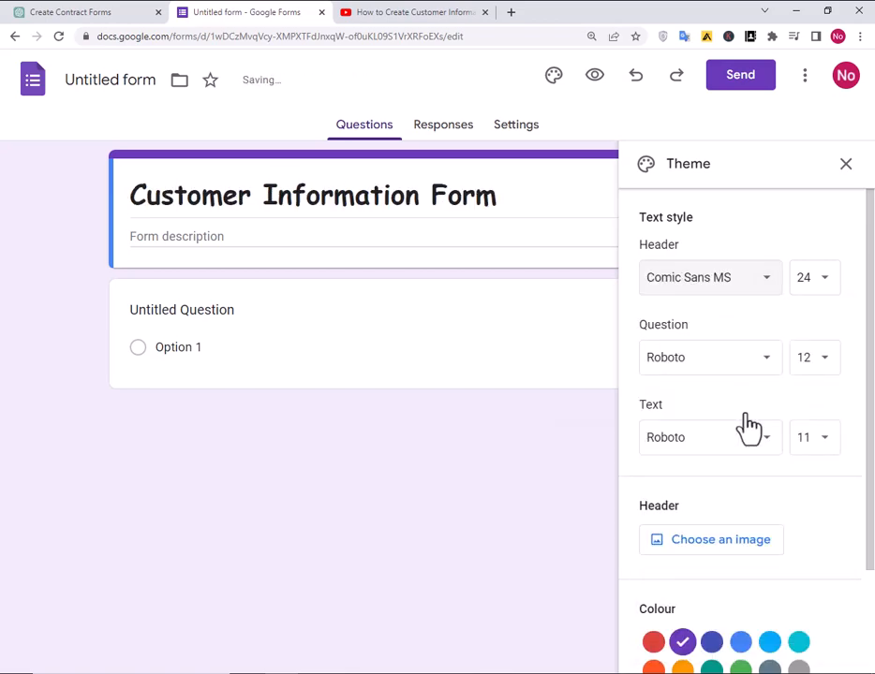
left_click(701, 285)
scroll(739, 566, "down", 8)
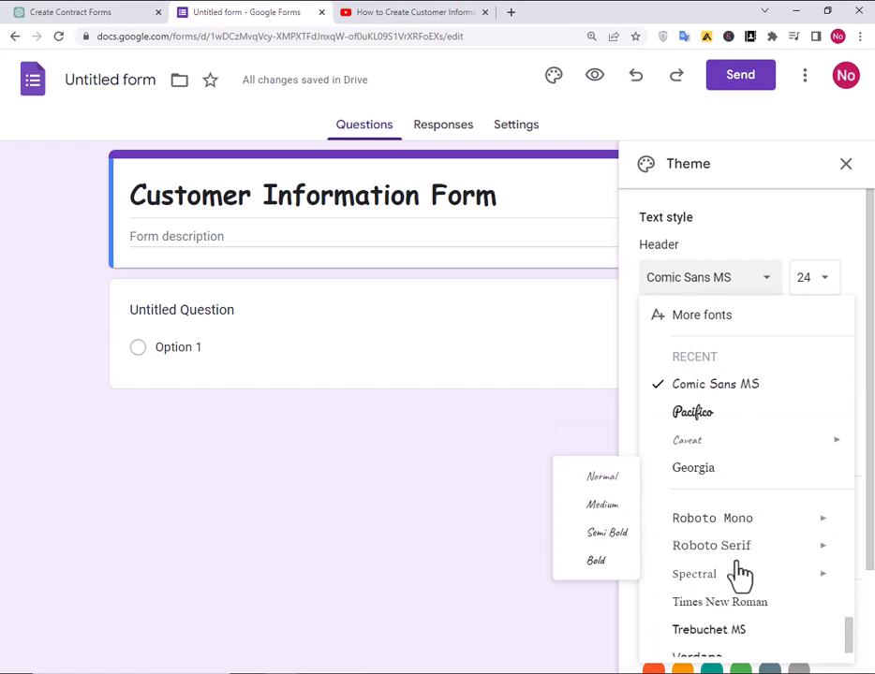
left_click(721, 616)
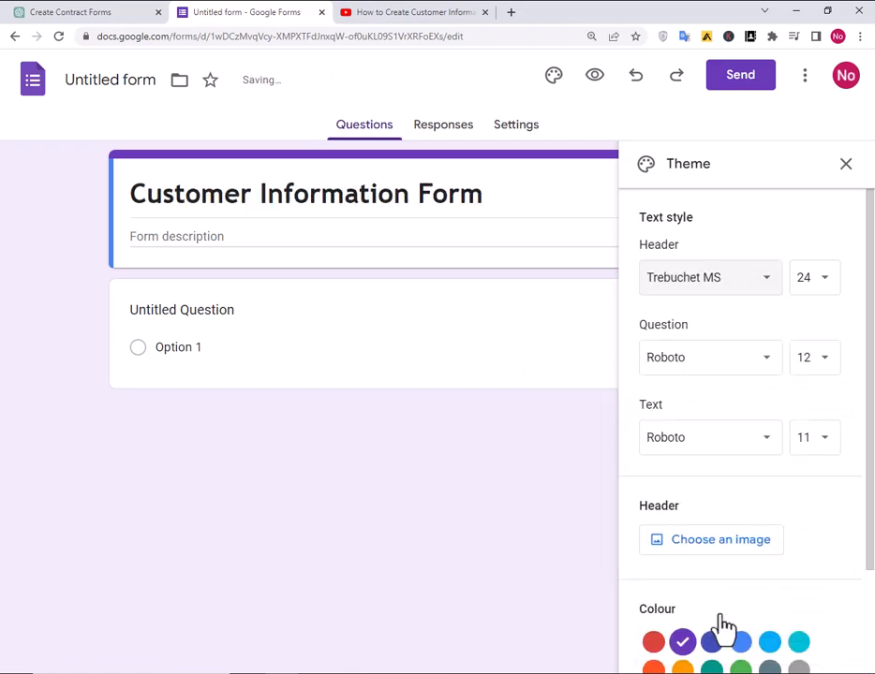
Enter the form description "Please submit your main details .........." below the title
left_click(242, 237)
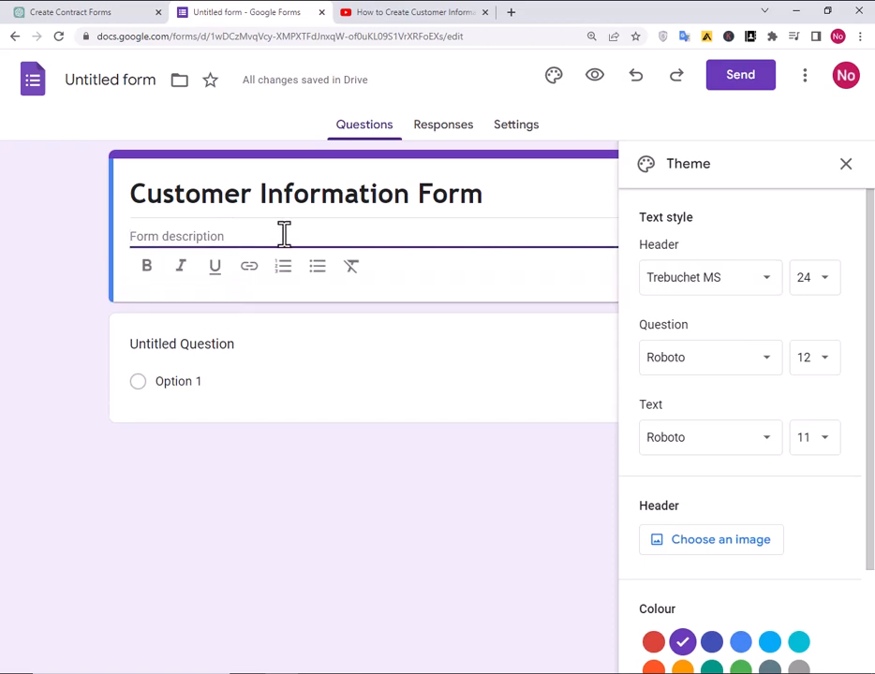
type("Pleas")
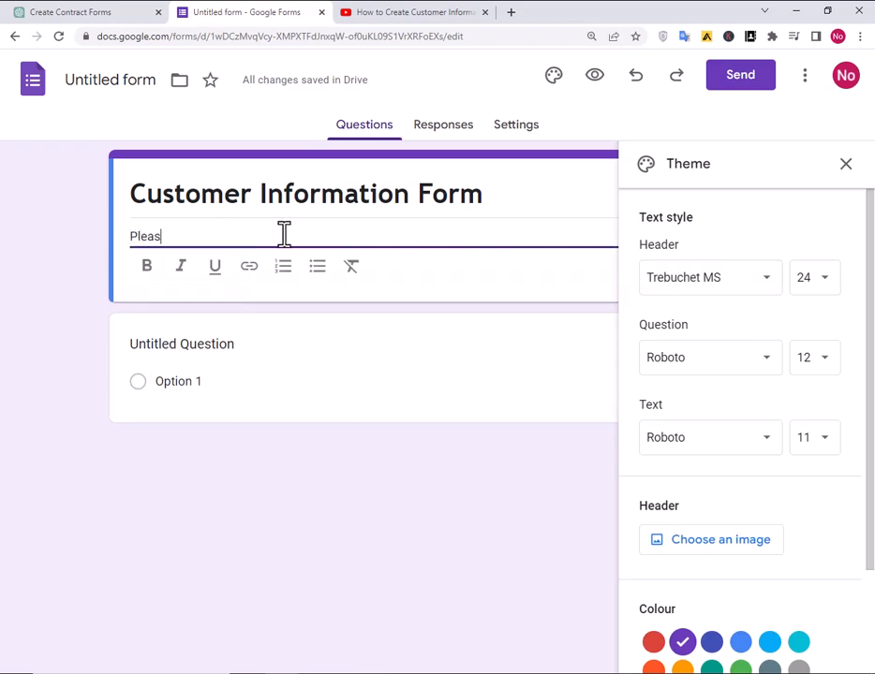
type("e submit your main details")
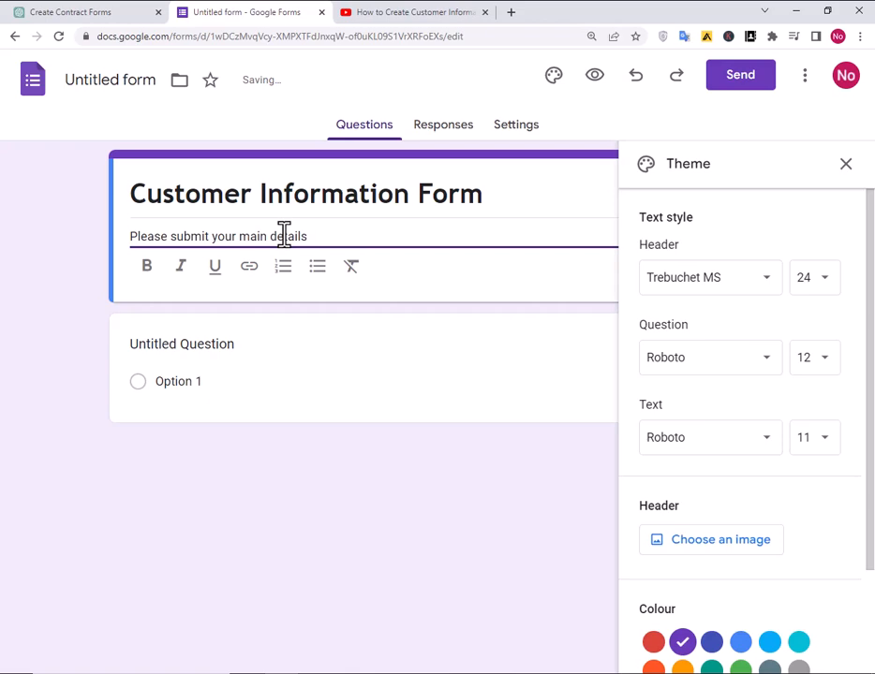
type("..........")
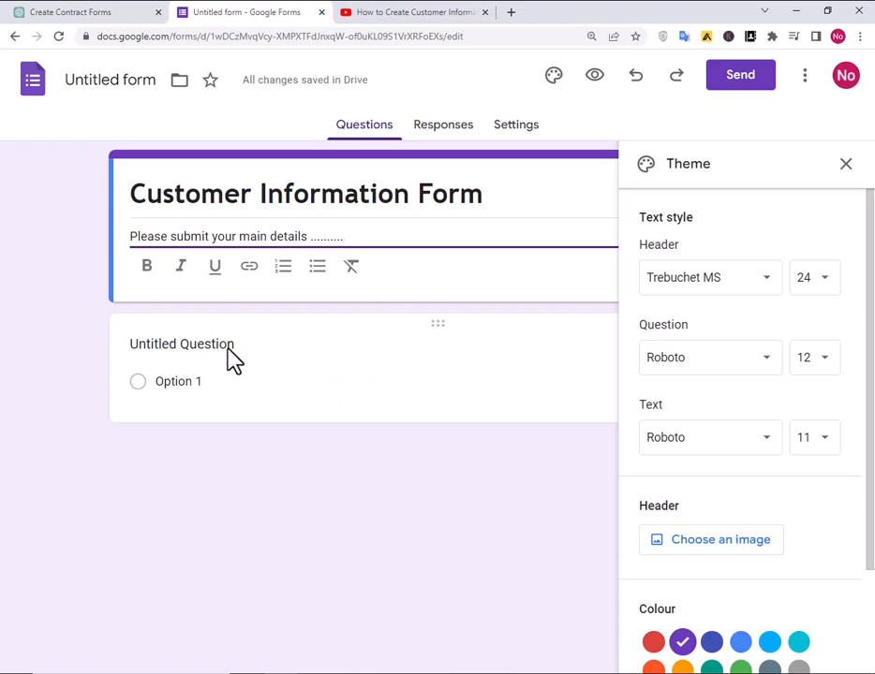
Insert the giraffe licking ice cream illustration from the Food and dining themes as the form's header image
scroll(691, 421, "down", 2)
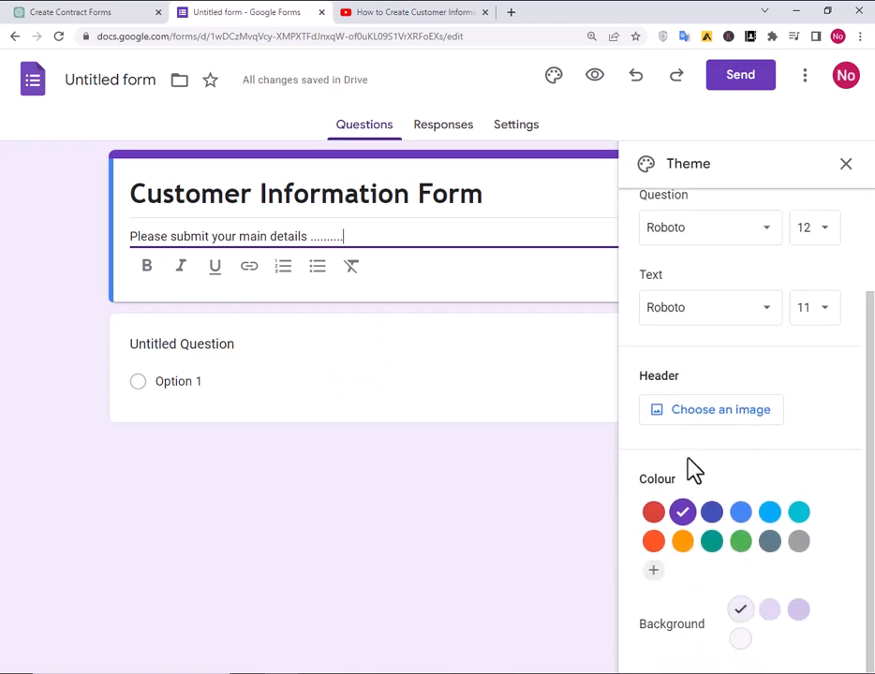
left_click(698, 410)
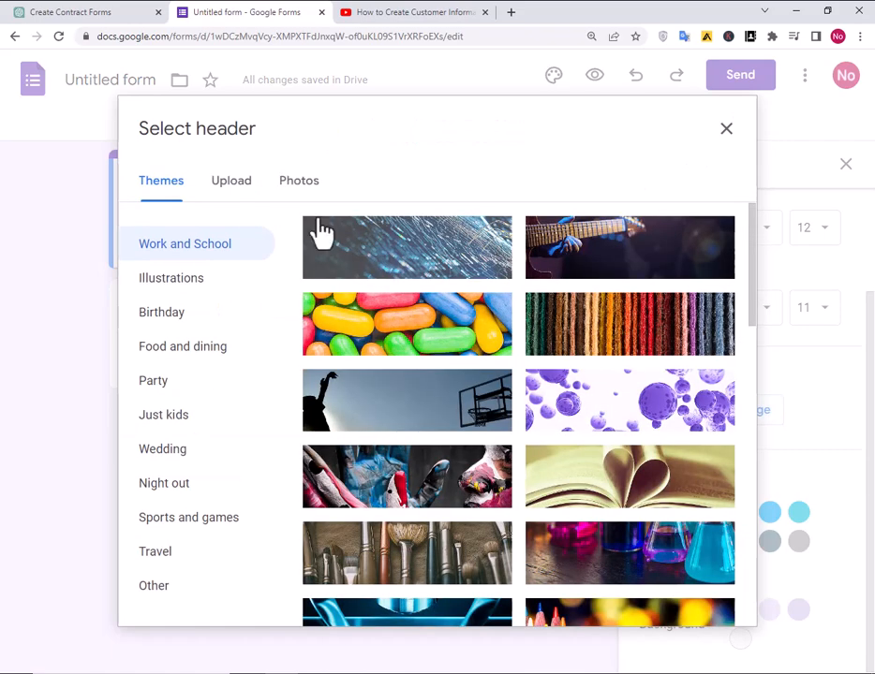
scroll(318, 230, "down", 1)
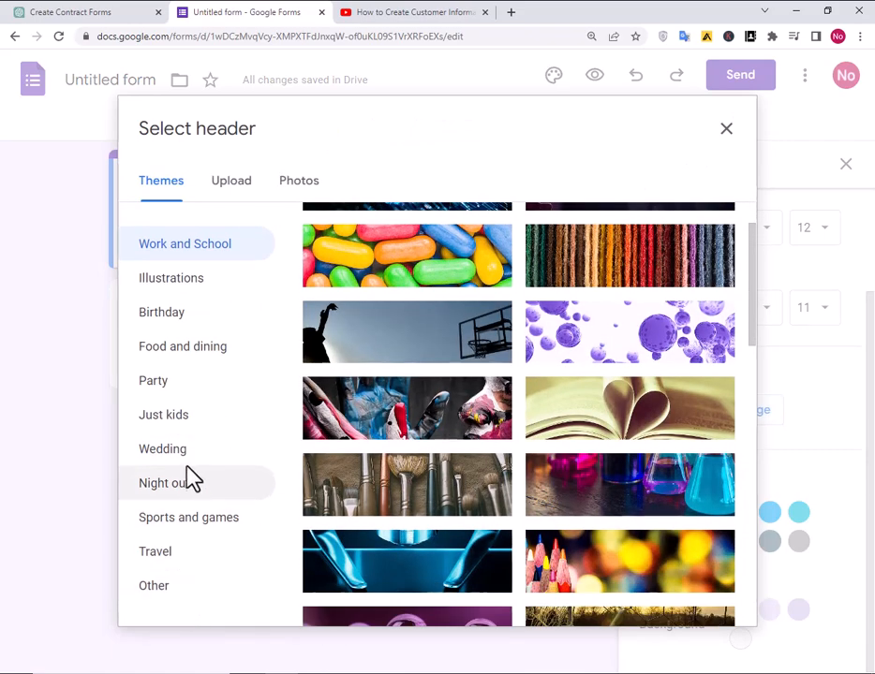
left_click(204, 361)
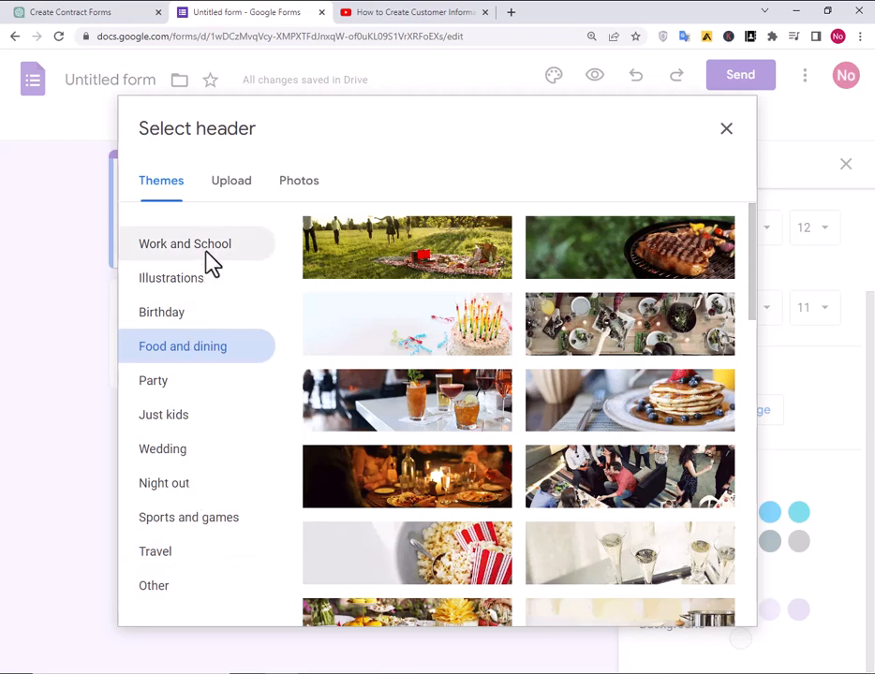
scroll(504, 531, "down", 2)
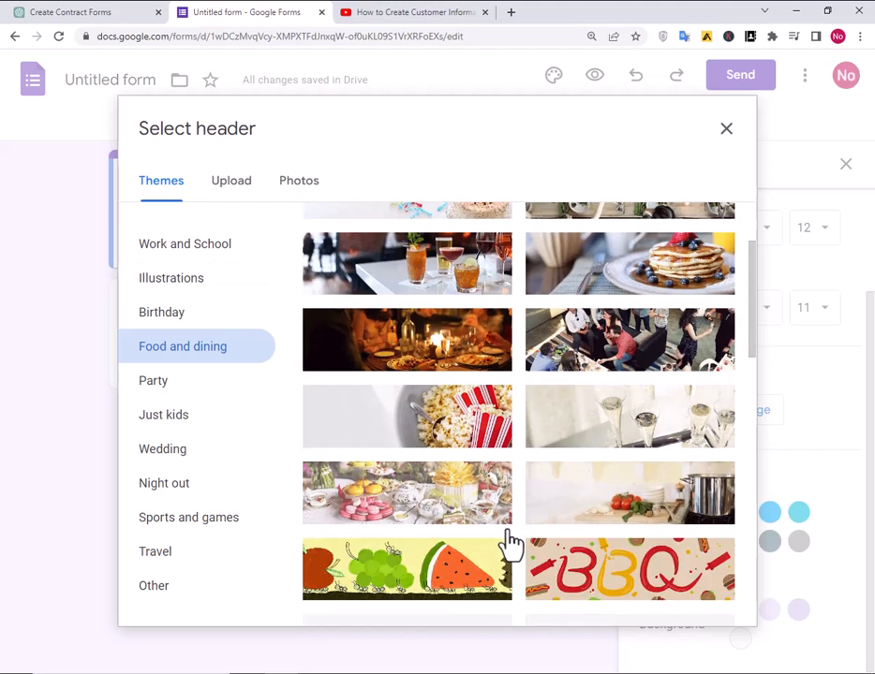
scroll(510, 543, "down", 3)
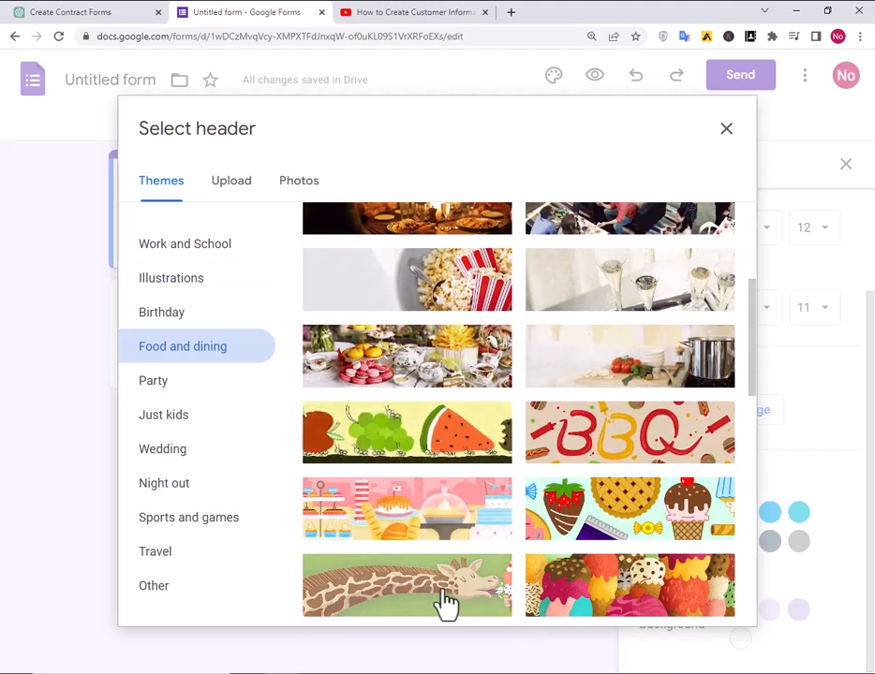
scroll(510, 581, "down", 3)
scroll(513, 543, "down", 3)
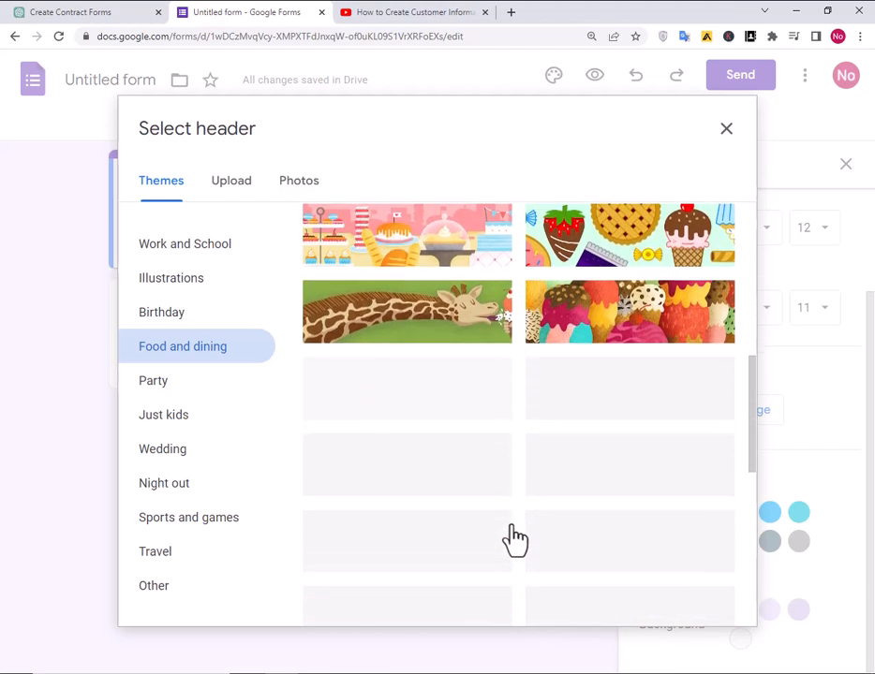
left_click(412, 318)
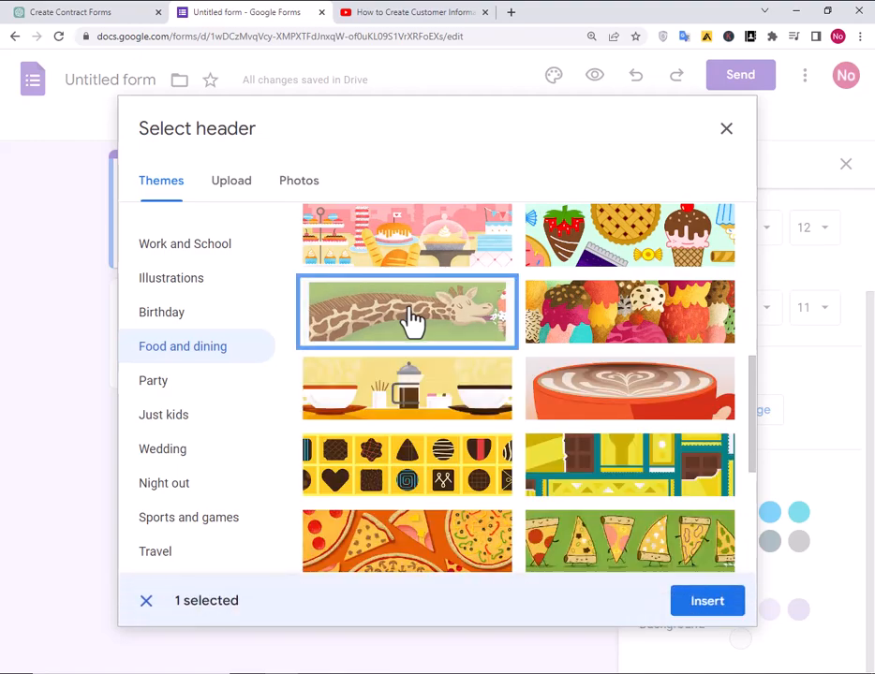
left_click(702, 604)
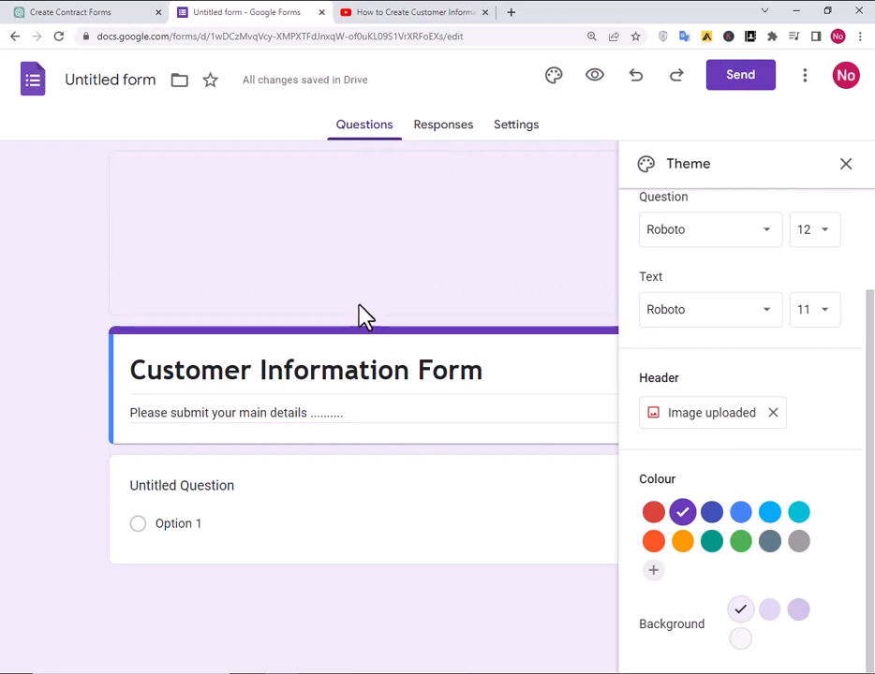
Set the theme colour to light blue and close the theme settings
left_click(769, 518)
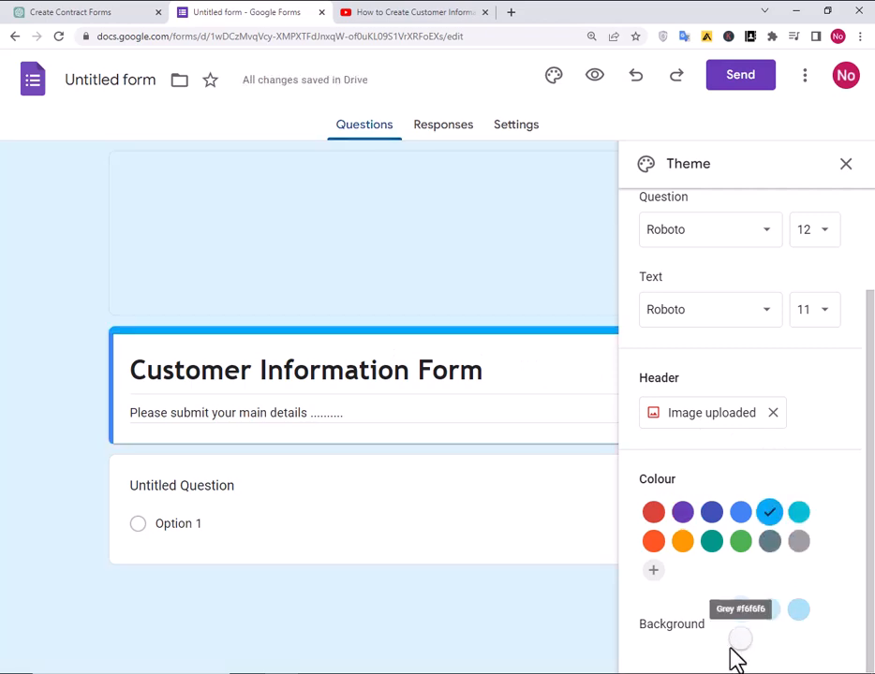
left_click(846, 167)
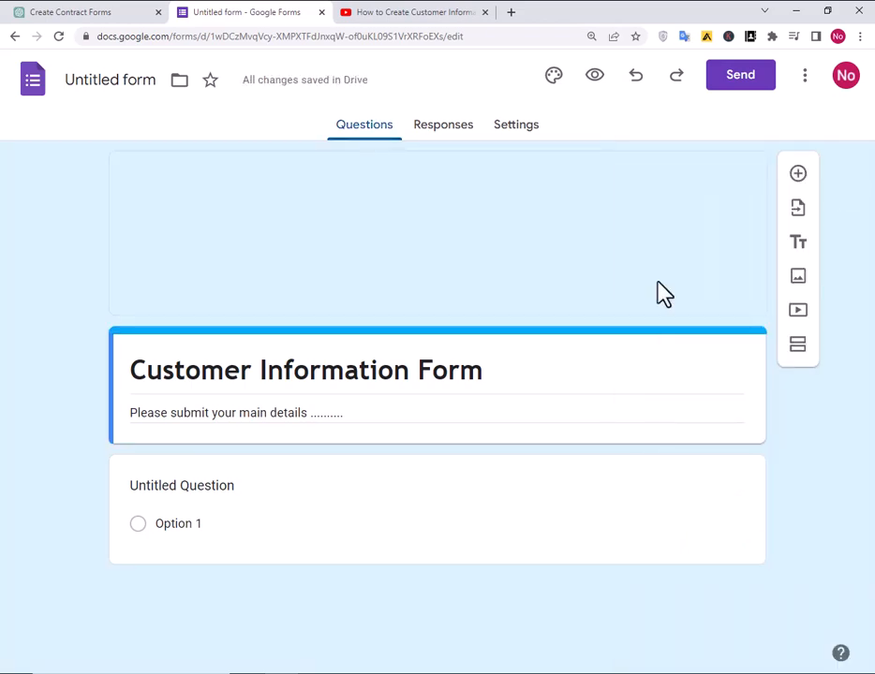
Replace the first question's placeholder title with "Gender"
left_click(209, 486)
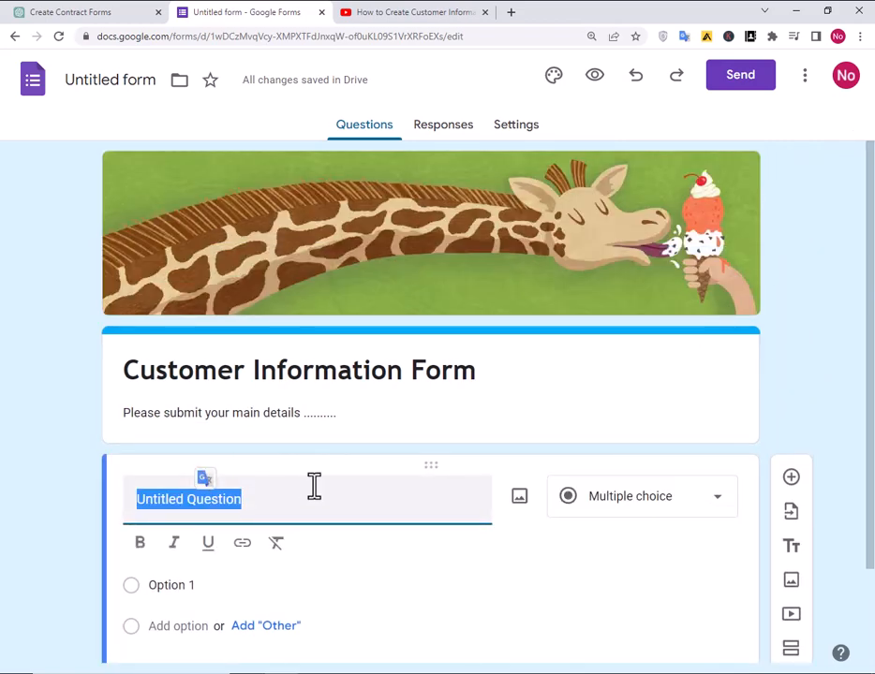
type("Gender")
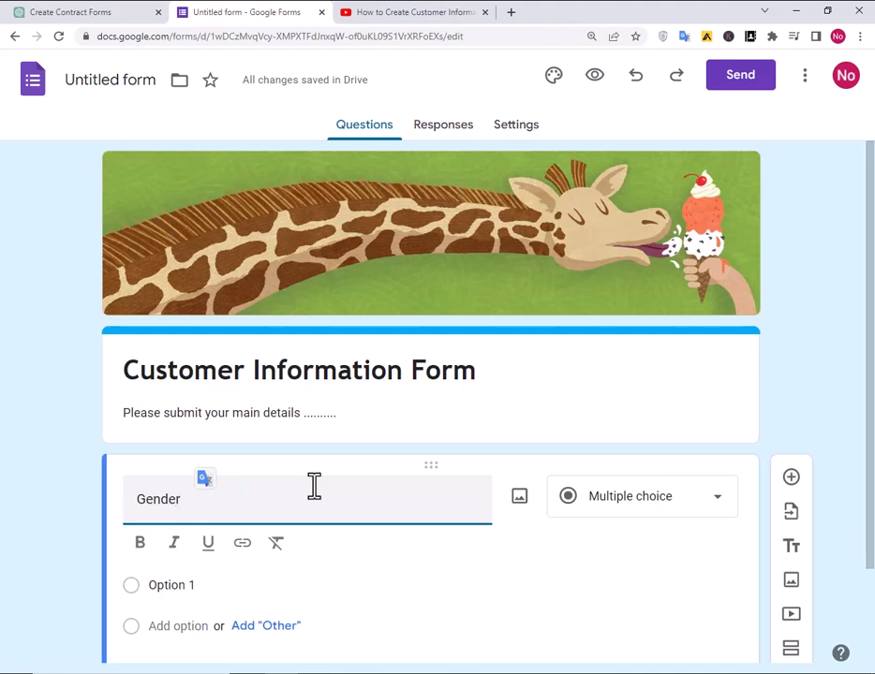
Make the "Gender" question title bold and name its first answer option "Male"
double_click(138, 488)
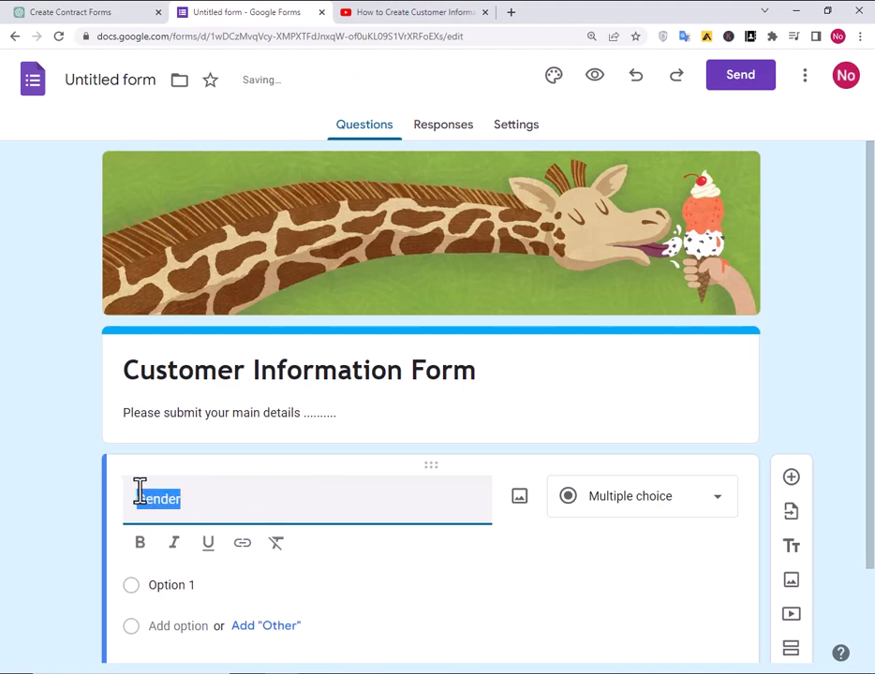
left_click(139, 543)
left_click(180, 584)
type("Male")
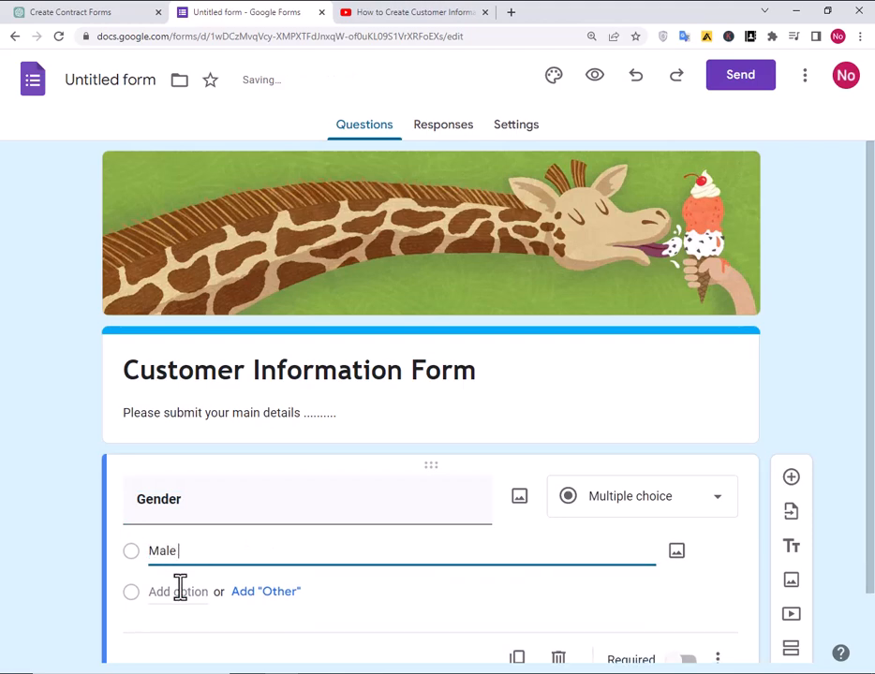
Change the Gender question to the Drop-down type and add "Female" as its second option
left_click(646, 505)
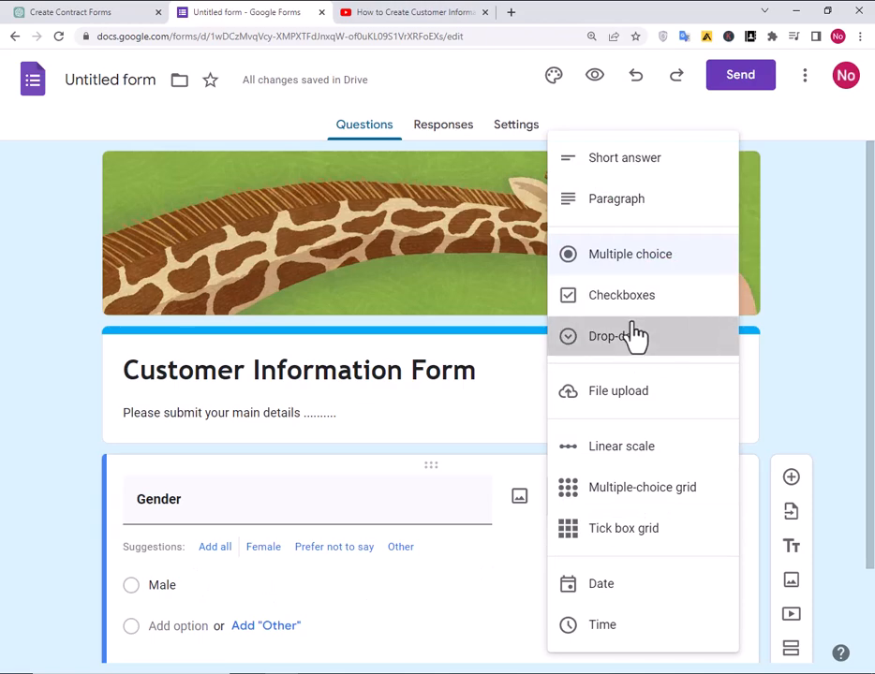
left_click(630, 336)
left_click(180, 590)
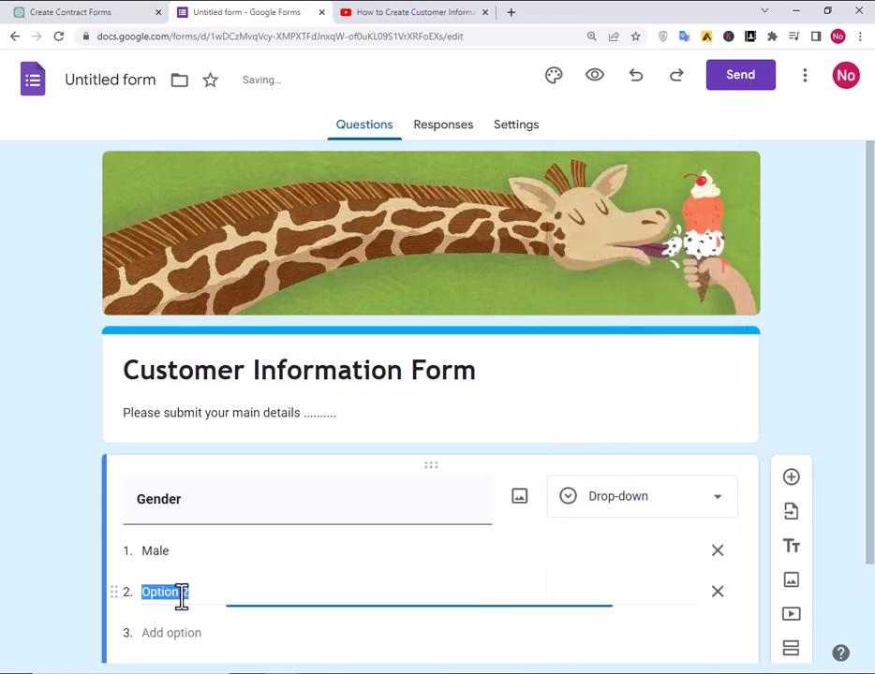
type("Female")
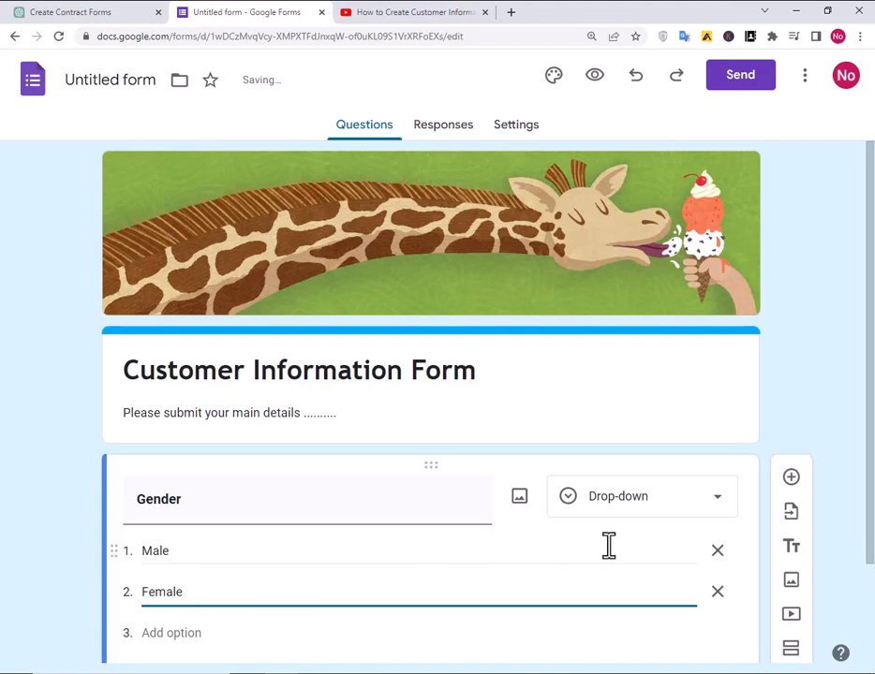
Add a Short answer question below Gender with the bold title "First Name"
scroll(605, 552, "down", 2)
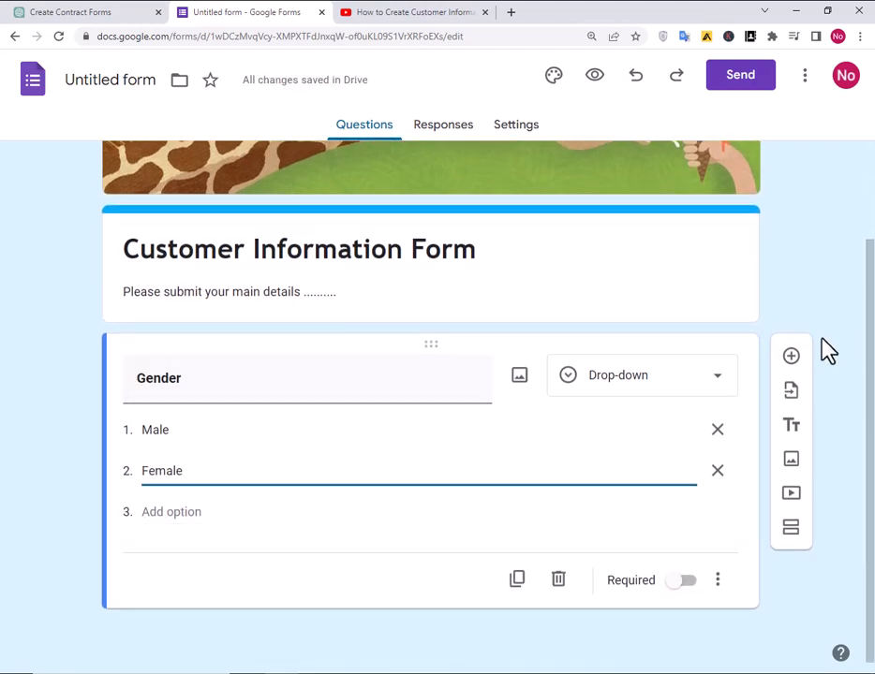
left_click(790, 355)
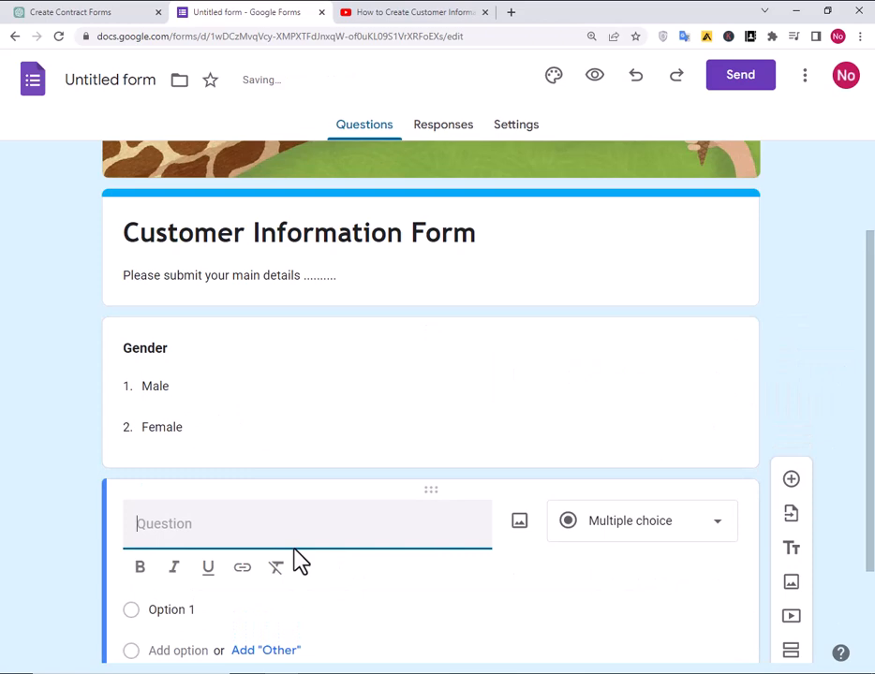
type("First Name")
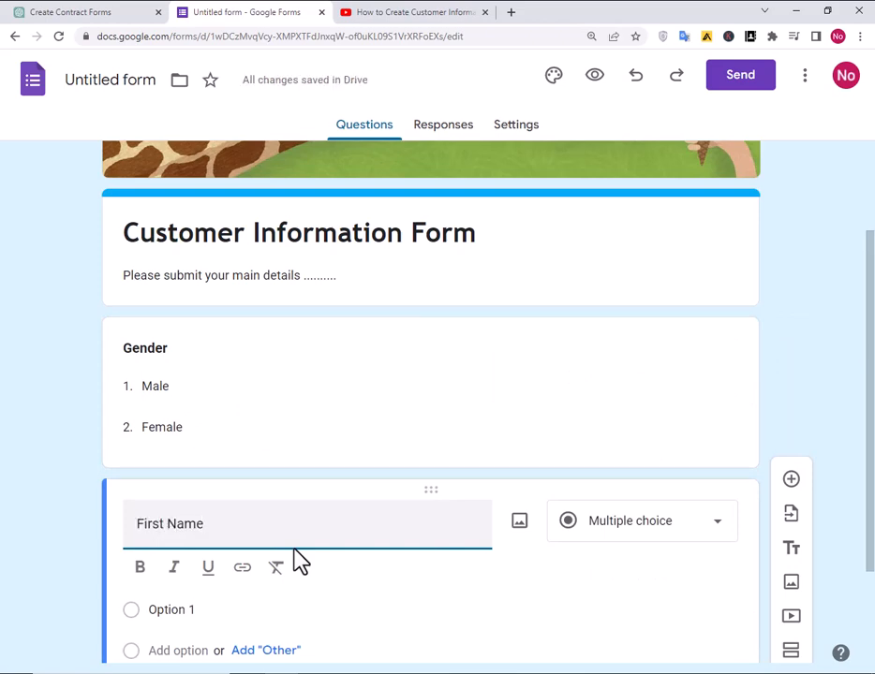
left_click_drag(295, 533, 108, 543)
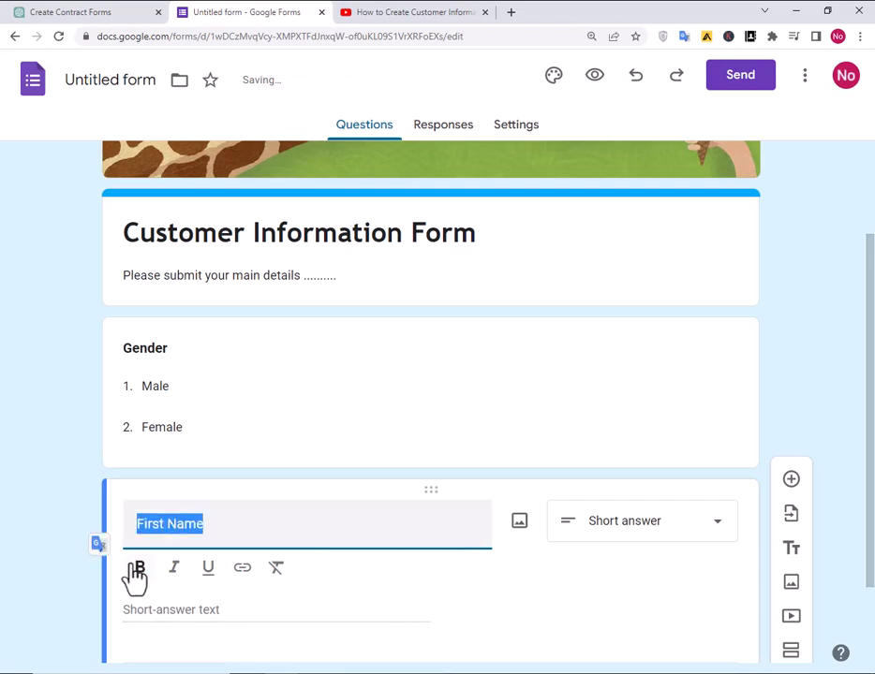
left_click(613, 530)
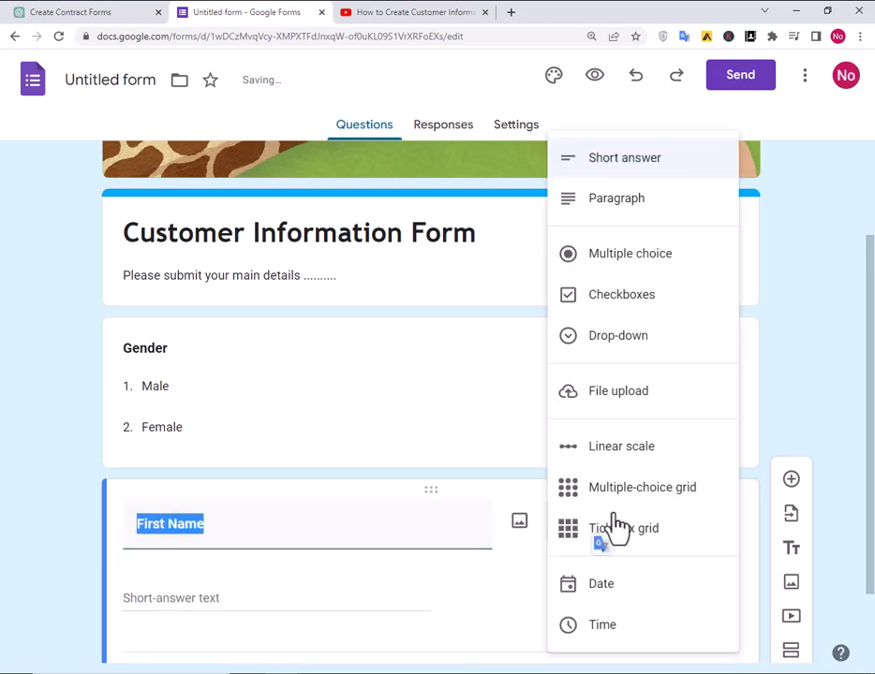
left_click(631, 167)
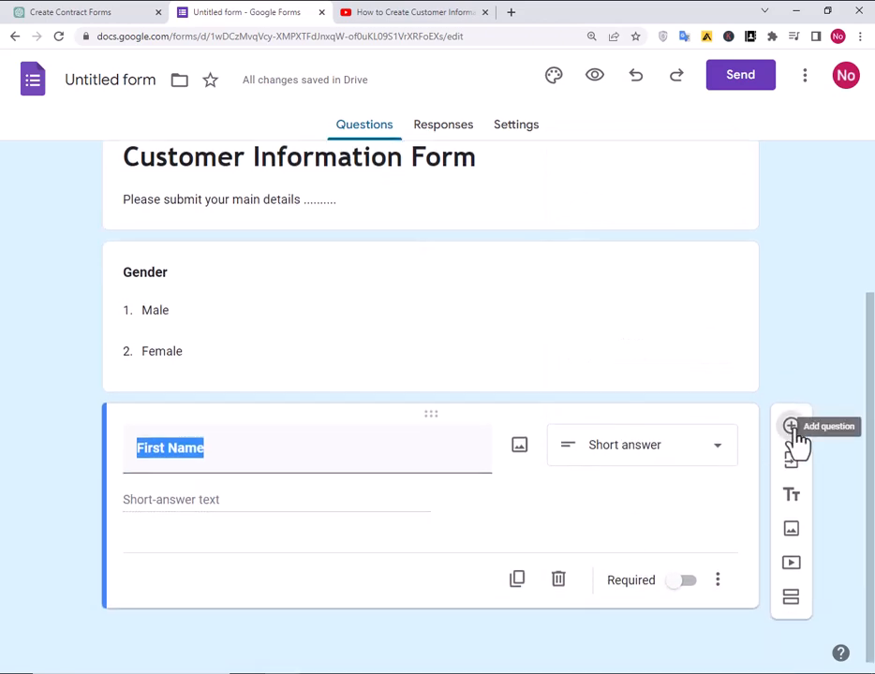
Add a question below First Name with the bold title "Last Name"
left_click(791, 429)
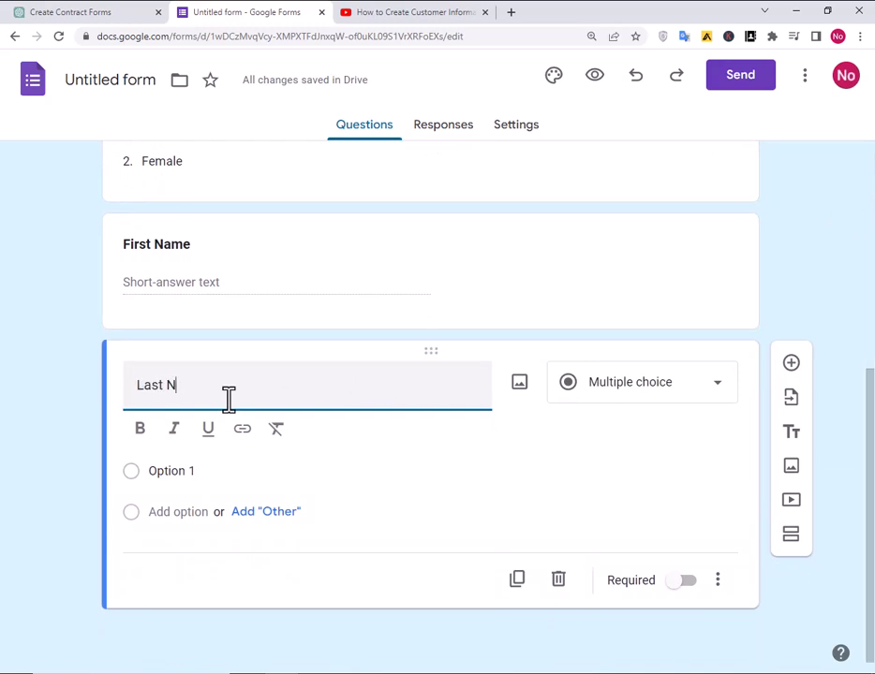
left_click_drag(230, 398, 107, 393)
left_click(140, 461)
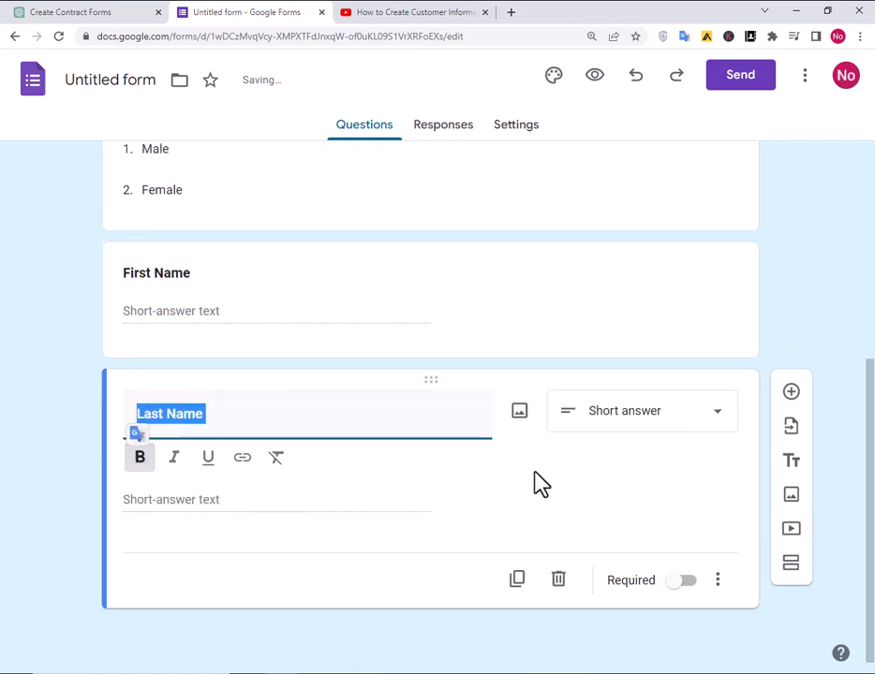
Add a Short answer question below Last Name with the bold title "Customer Address"
left_click(791, 393)
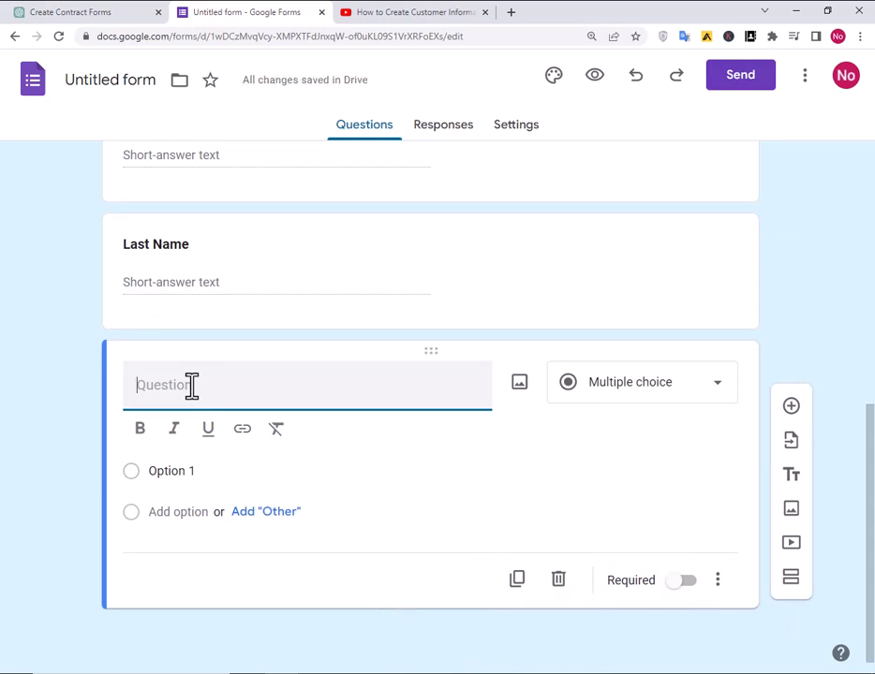
type("Custom")
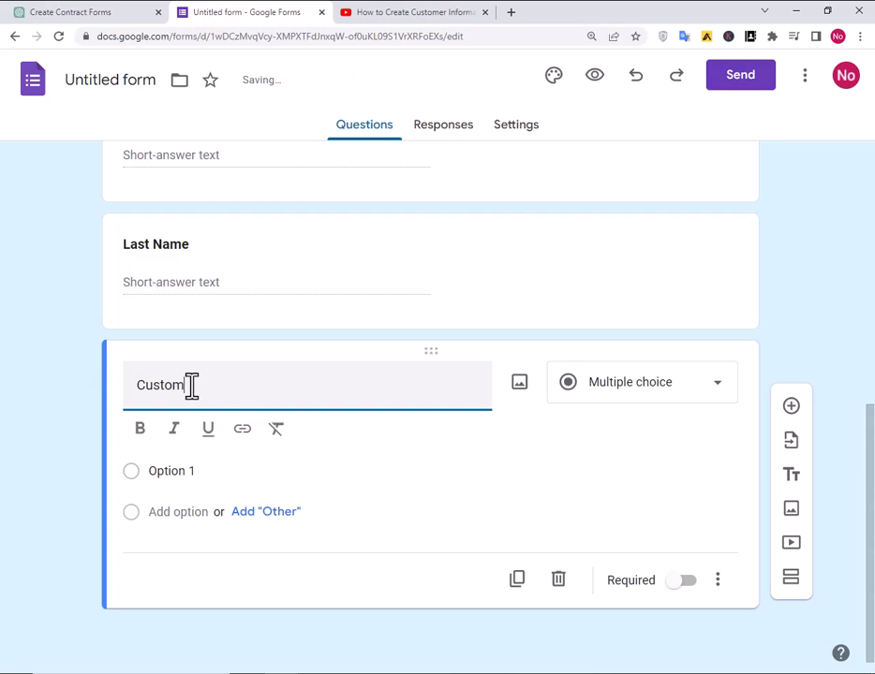
key("BackSpace")
key("BackSpace")
key("BackSpace")
key("BackSpace")
key("BackSpace")
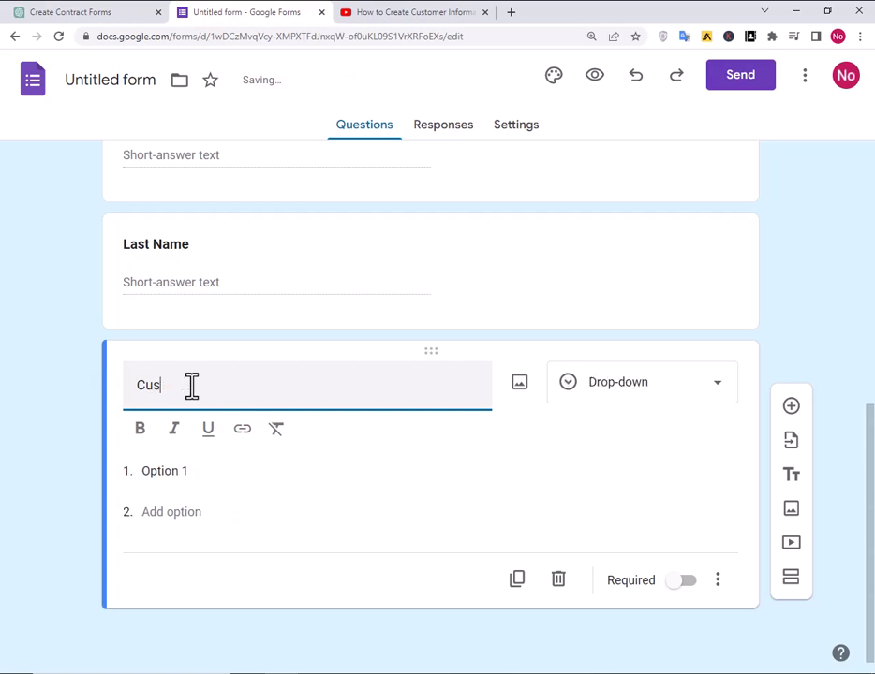
type("Address")
left_click_drag(255, 413, 129, 440)
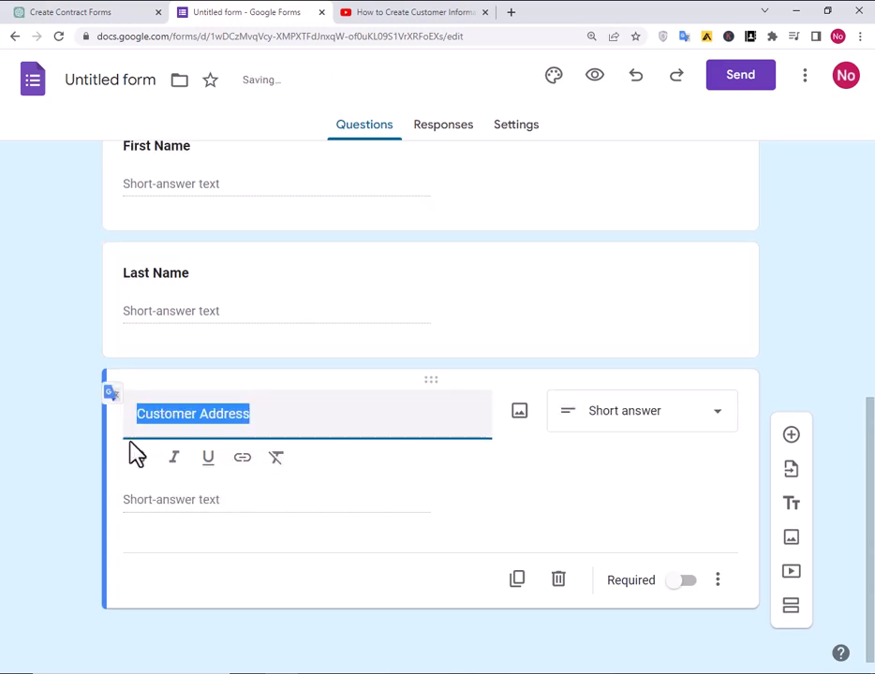
left_click(139, 457)
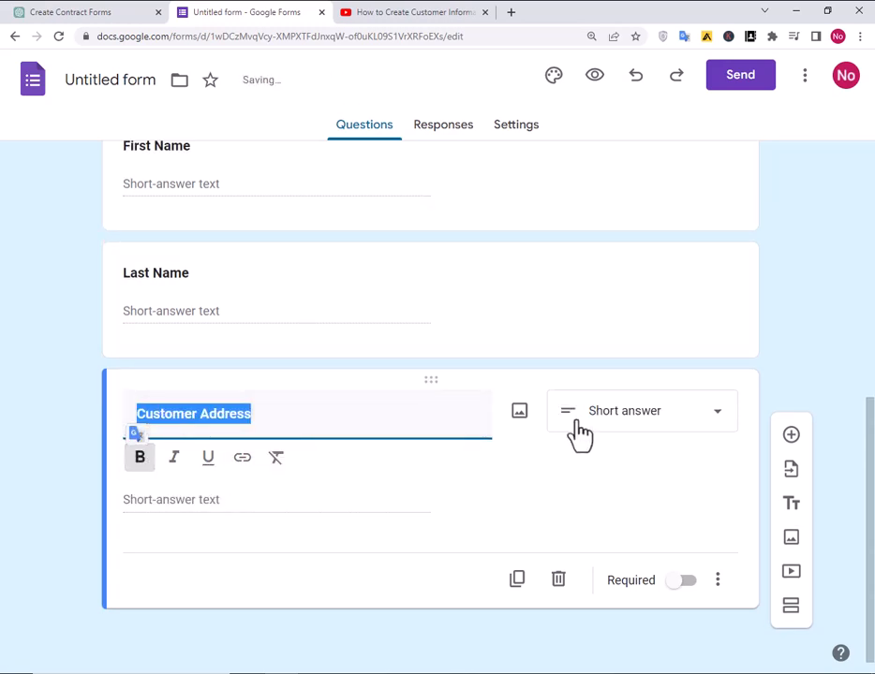
left_click(618, 415)
left_click(650, 165)
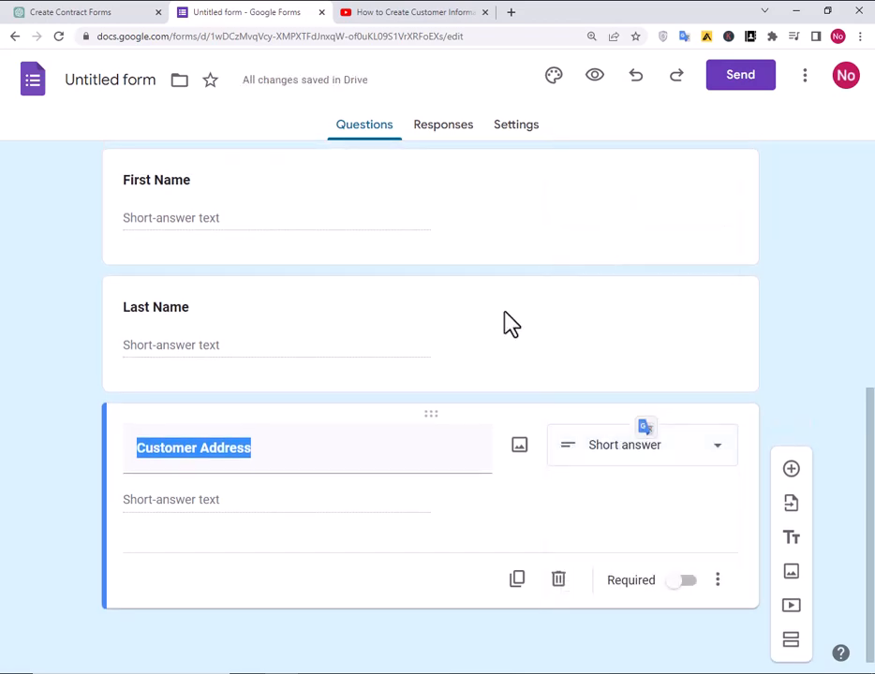
Add a question below Customer Address with the bold title "Customer Home Address"
left_click(790, 471)
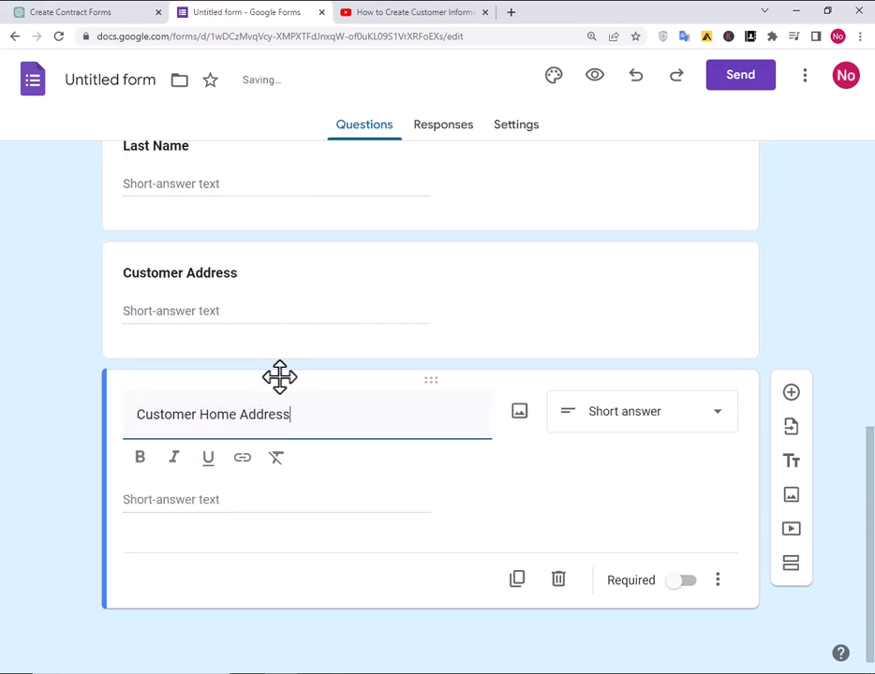
left_click_drag(297, 430, 86, 421)
left_click(140, 458)
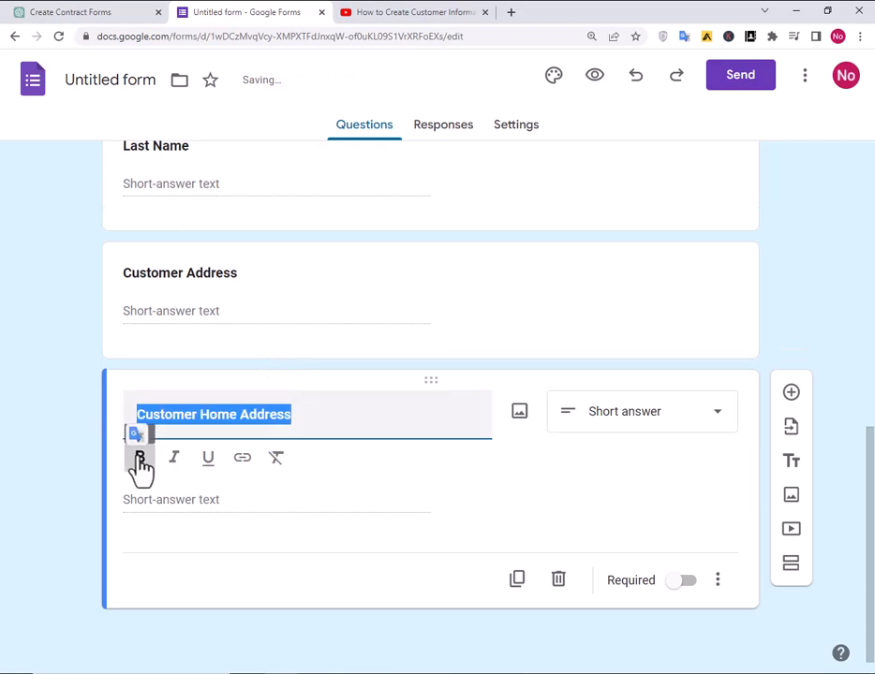
left_click(398, 430)
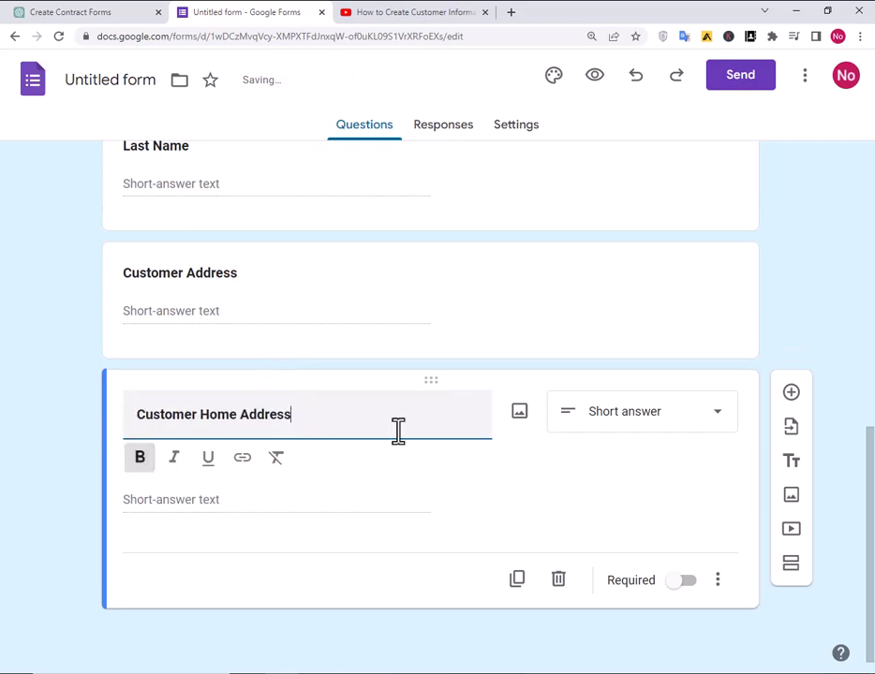
Add a question below Customer Home Address with the bold title "Customer Email"
left_click(792, 394)
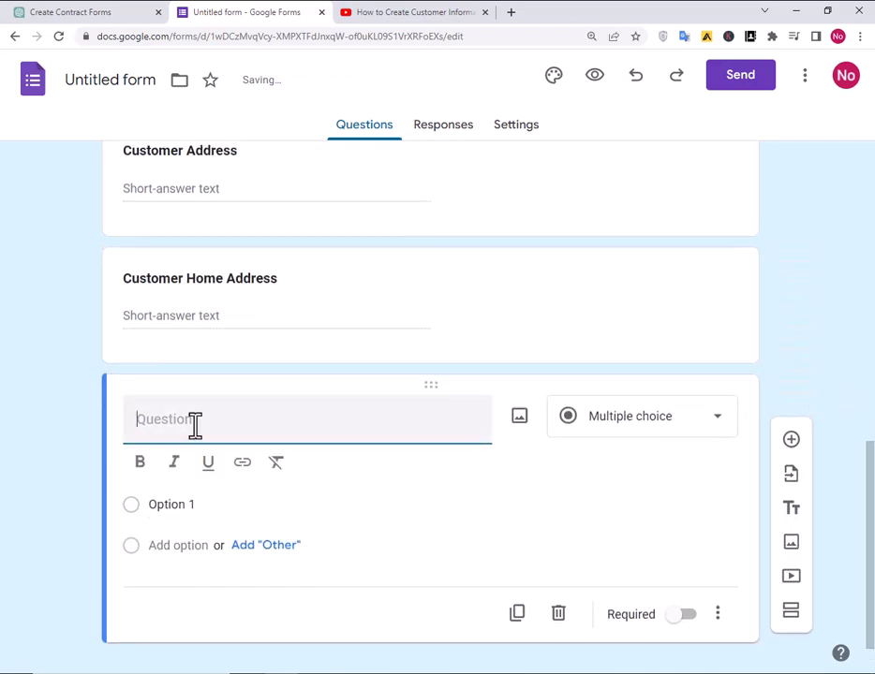
type("Cju")
key("BackSpace")
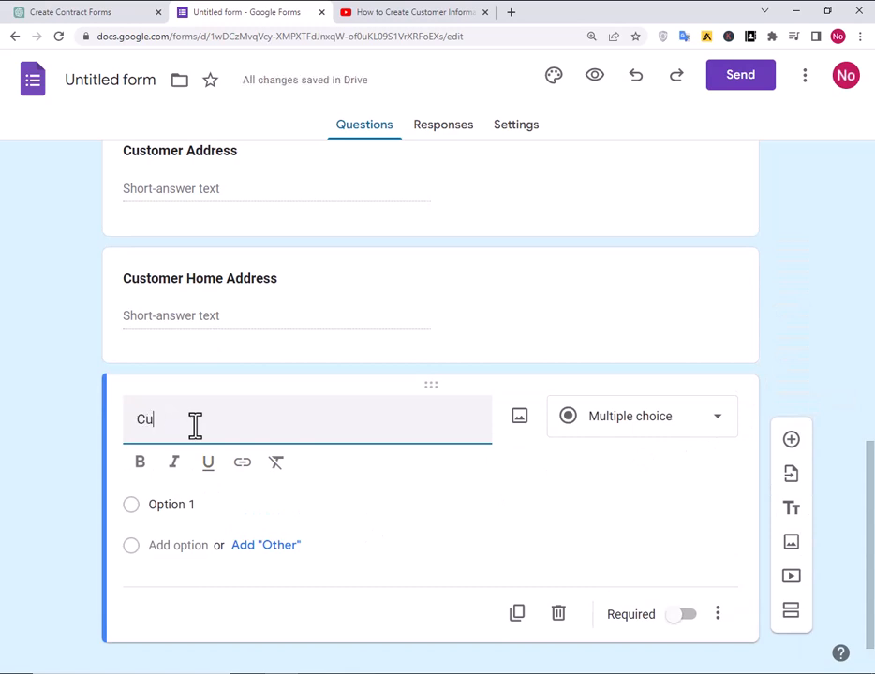
type("ustomer ")
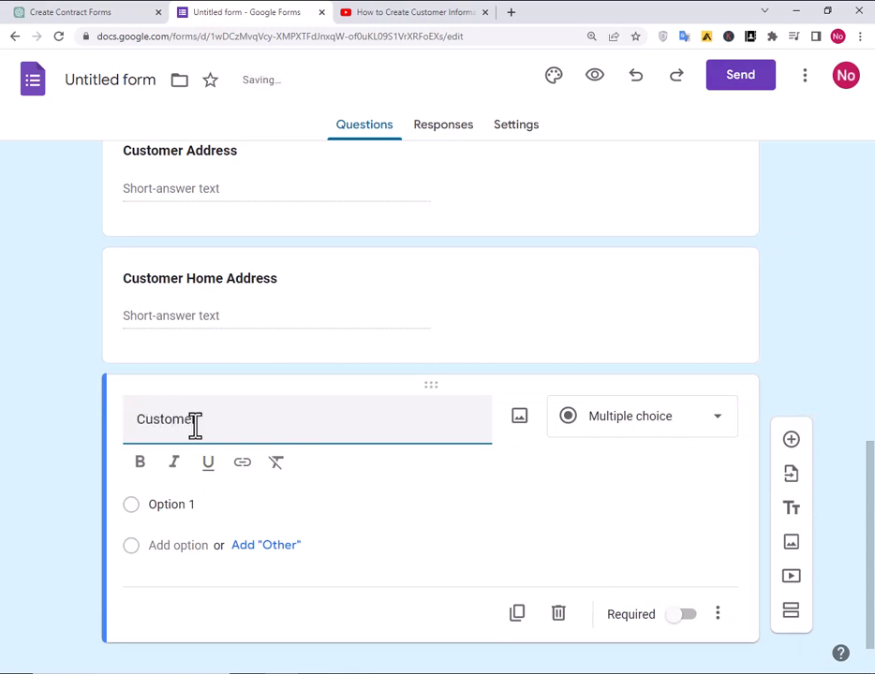
type("ma")
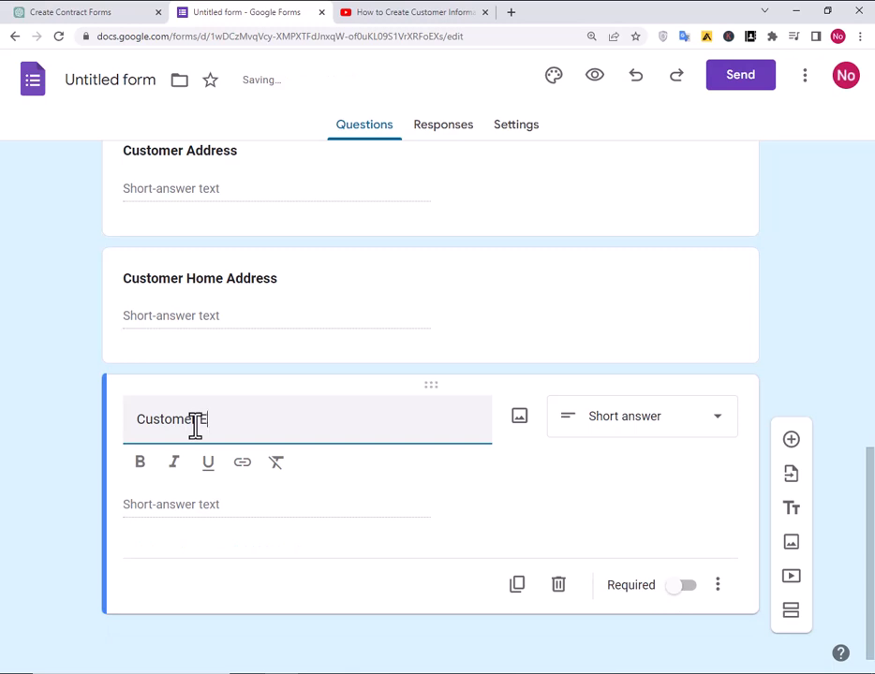
type("m")
type("m")
key("ctrl+a")
left_click(144, 468)
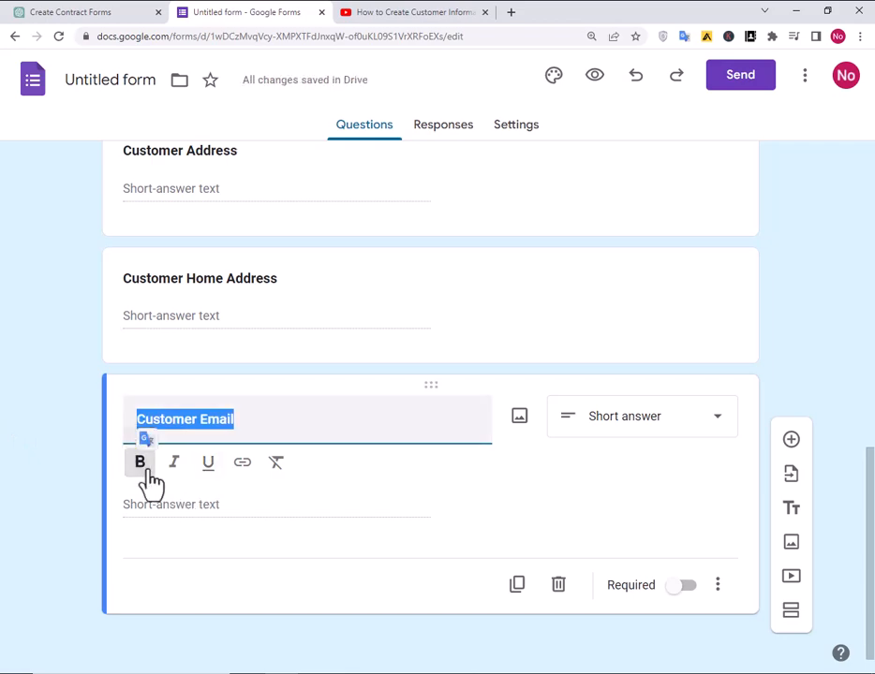
left_click(349, 418)
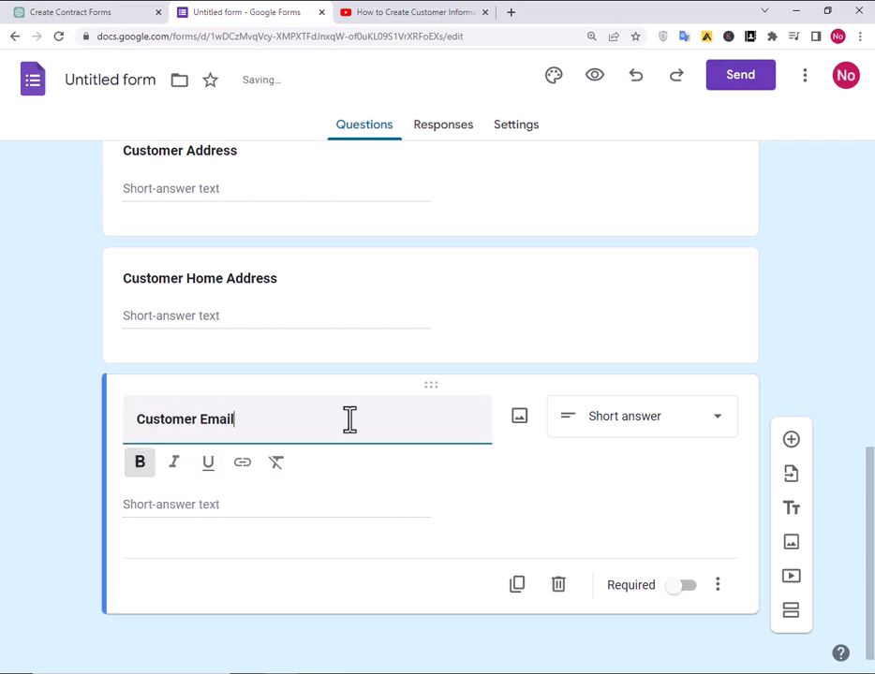
Add a question below Customer Email with the bold title "Customer Phone Number"
left_click(789, 442)
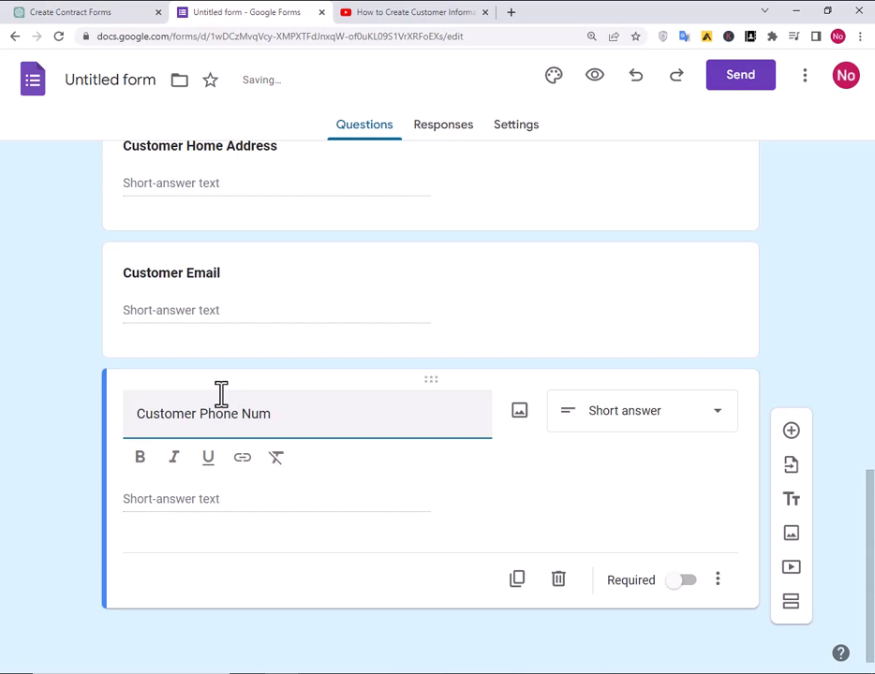
left_click_drag(291, 413, 142, 419)
left_click(140, 458)
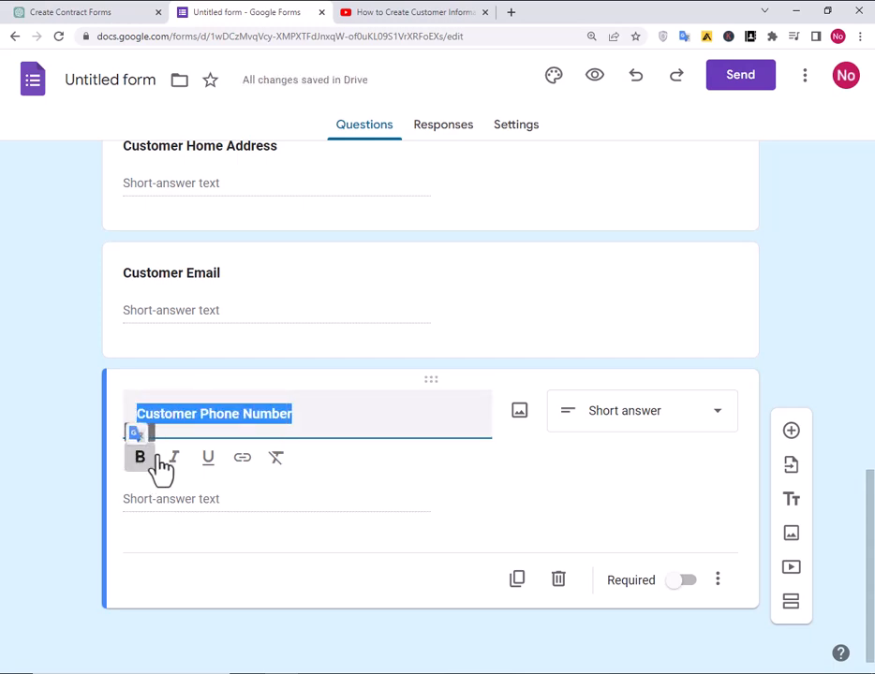
left_click(315, 418)
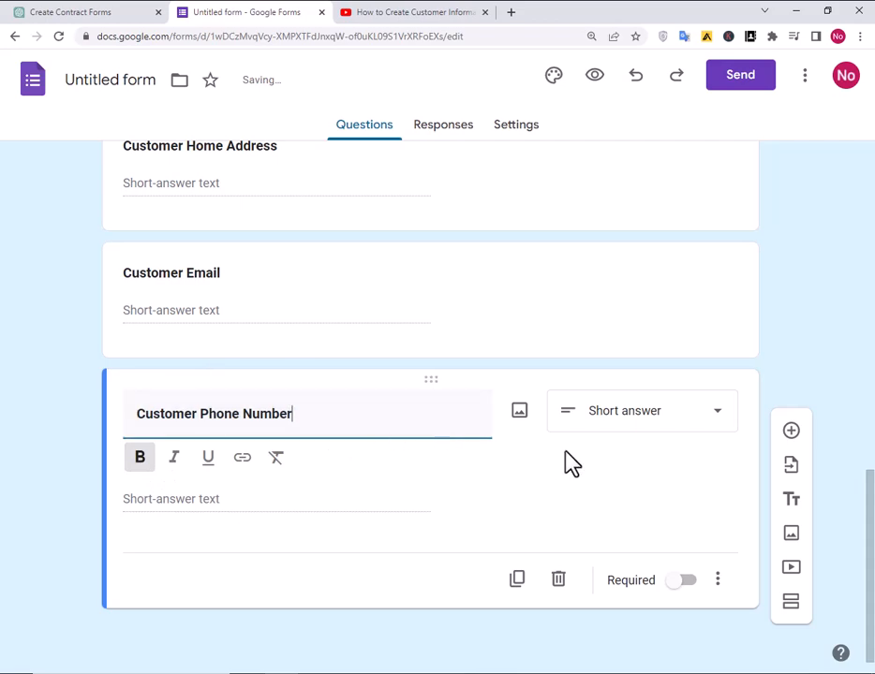
Add a question below Customer Phone Number with the bold title "Product Name"
left_click(792, 432)
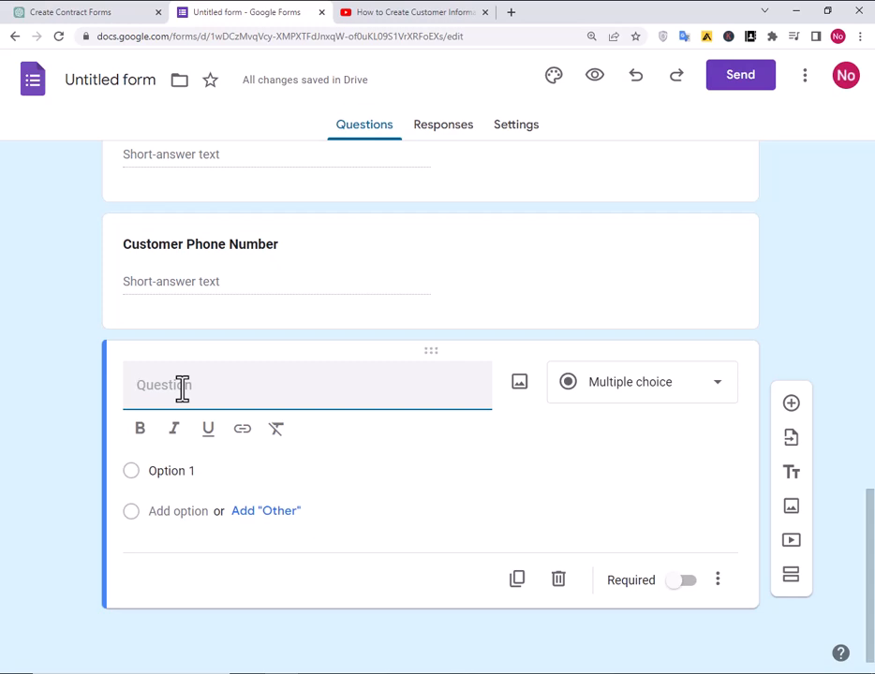
key("BackSpace")
key("BackSpace")
key("BackSpace")
key("BackSpace")
type("Product")
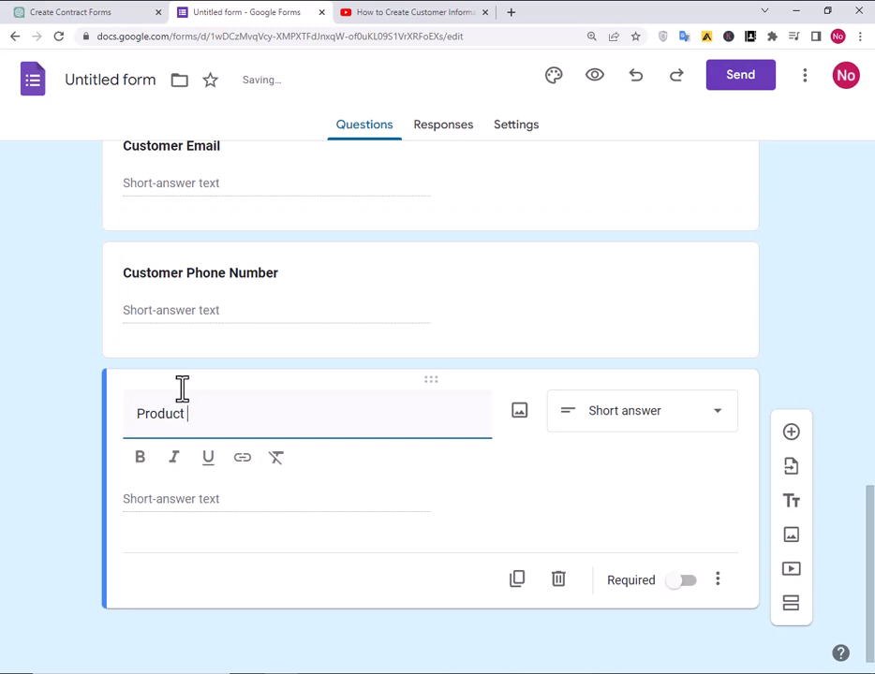
type(" Name")
left_click_drag(240, 416, 125, 415)
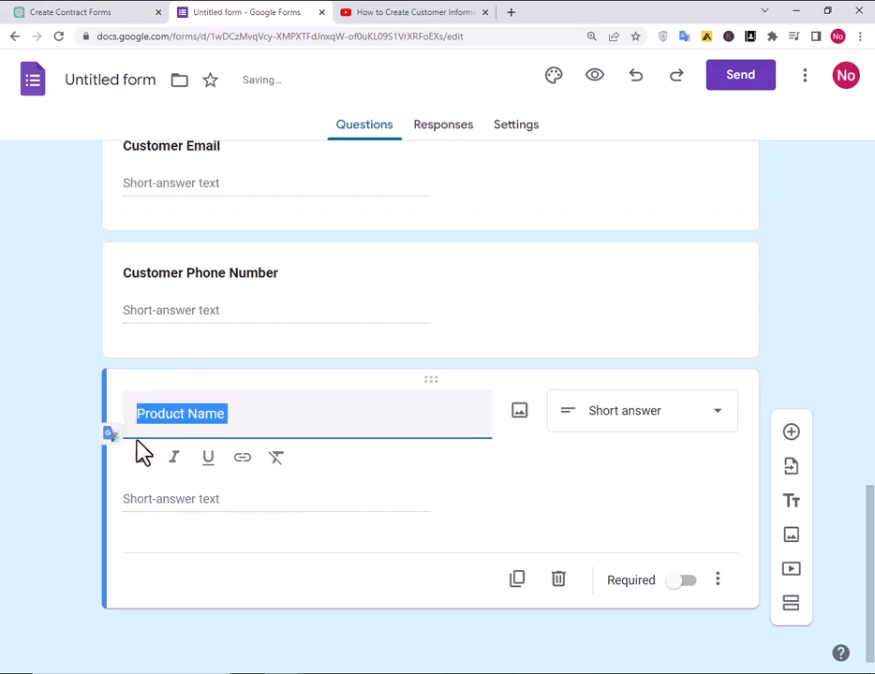
left_click(138, 457)
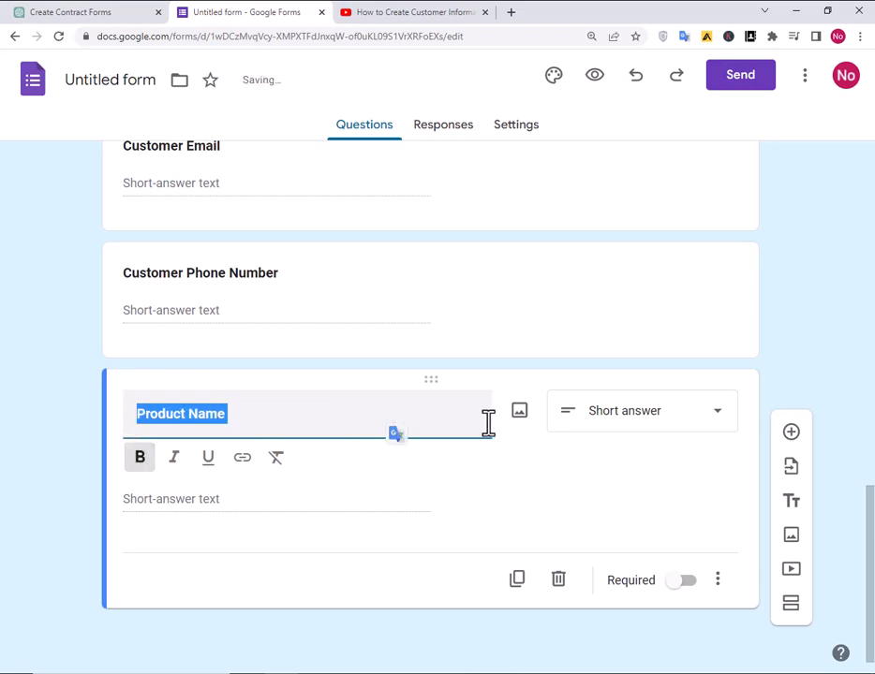
Add a question below Product Name with the bold title "Product Quantity"
left_click(450, 420)
left_click(790, 433)
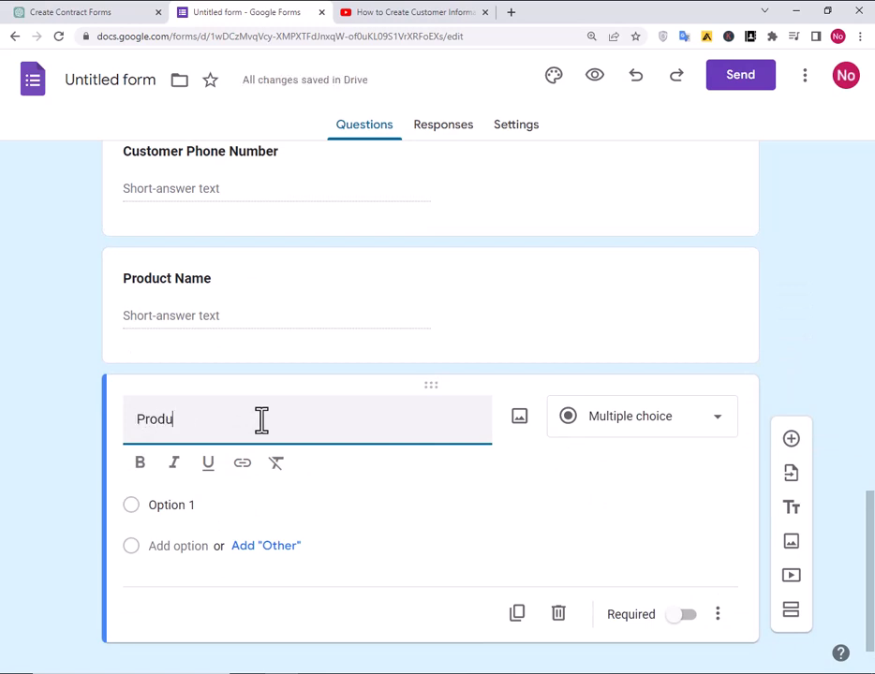
type("Product")
key("BackSpace")
type("s")
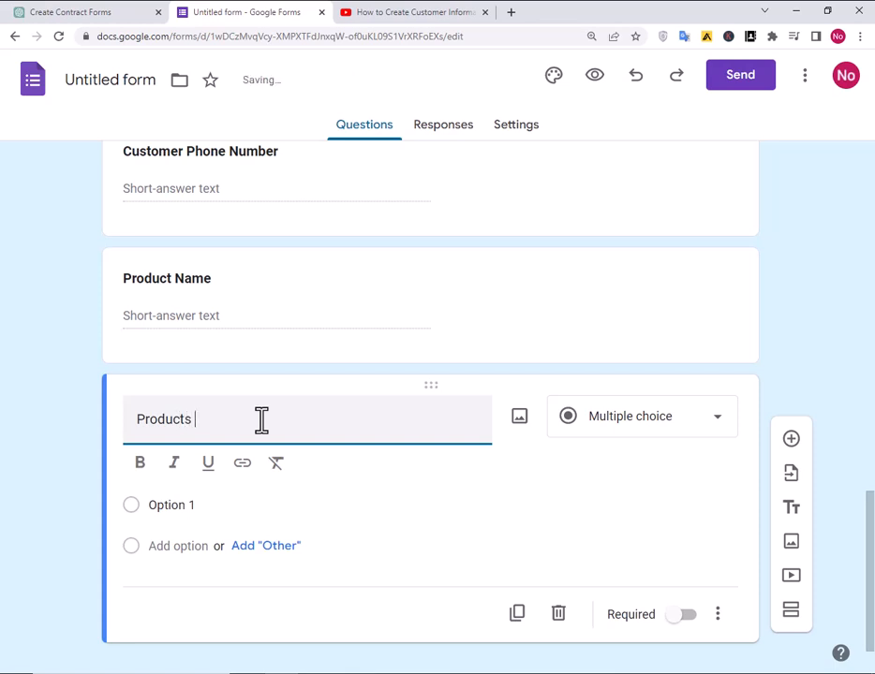
key("BackSpace")
key("BackSpace")
type("Quanti")
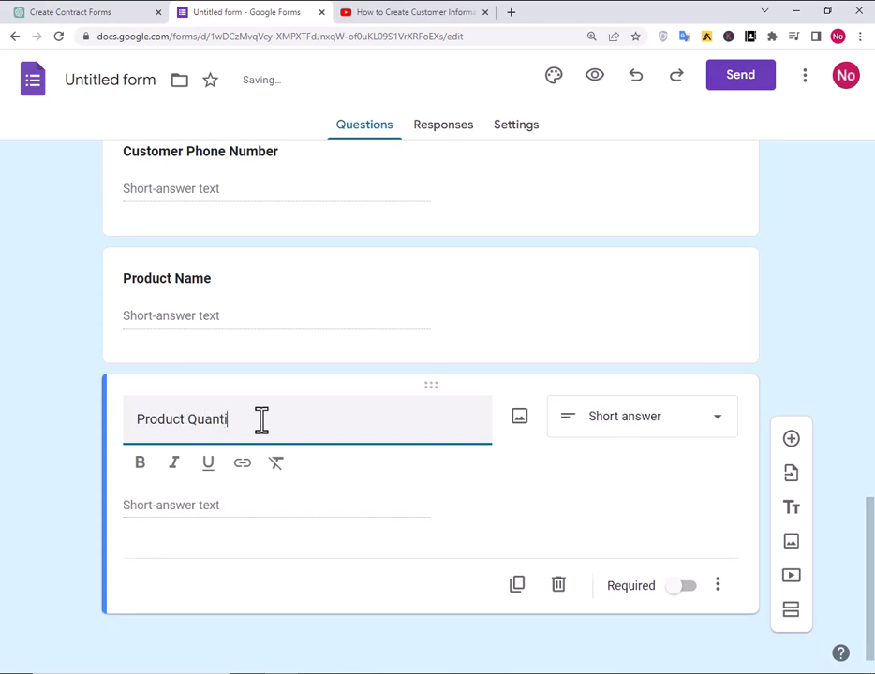
type("t")
left_click_drag(279, 418, 117, 432)
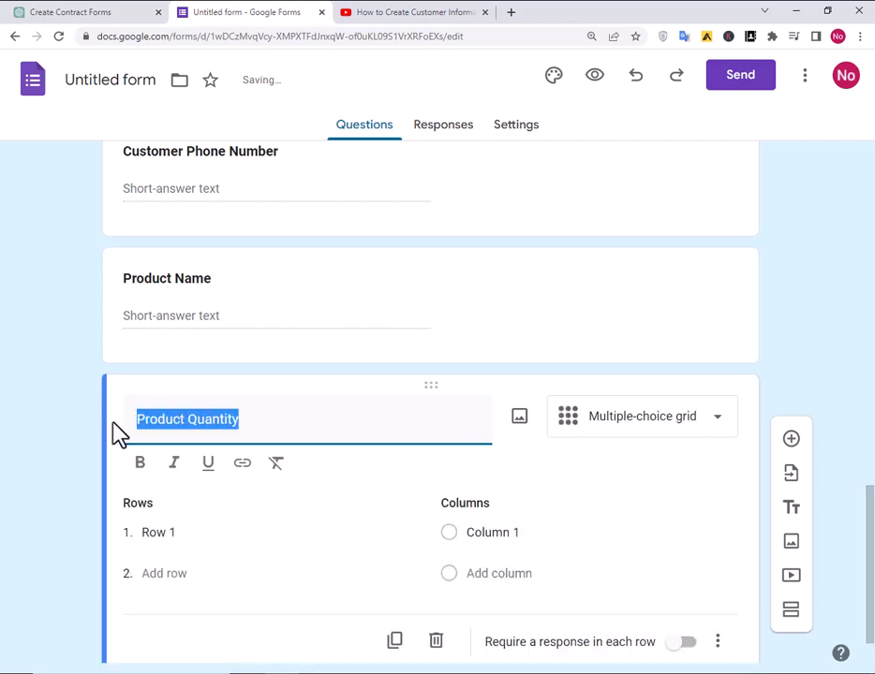
left_click(138, 463)
left_click(286, 420)
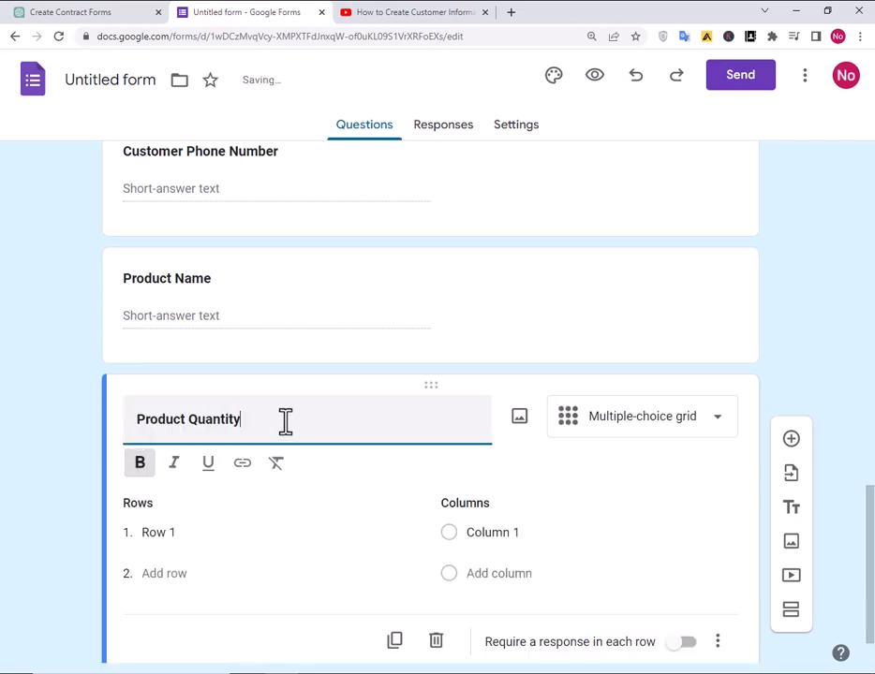
Label four rows in the Product Quantity grid as 1, 2, 3 and 4
scroll(167, 471, "down", 1)
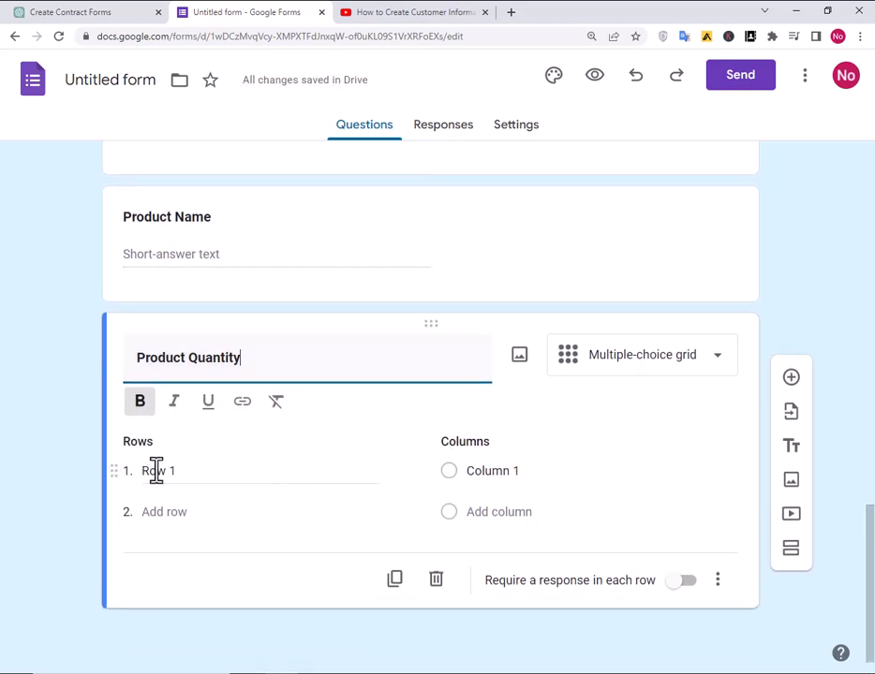
left_click(242, 469)
type("1")
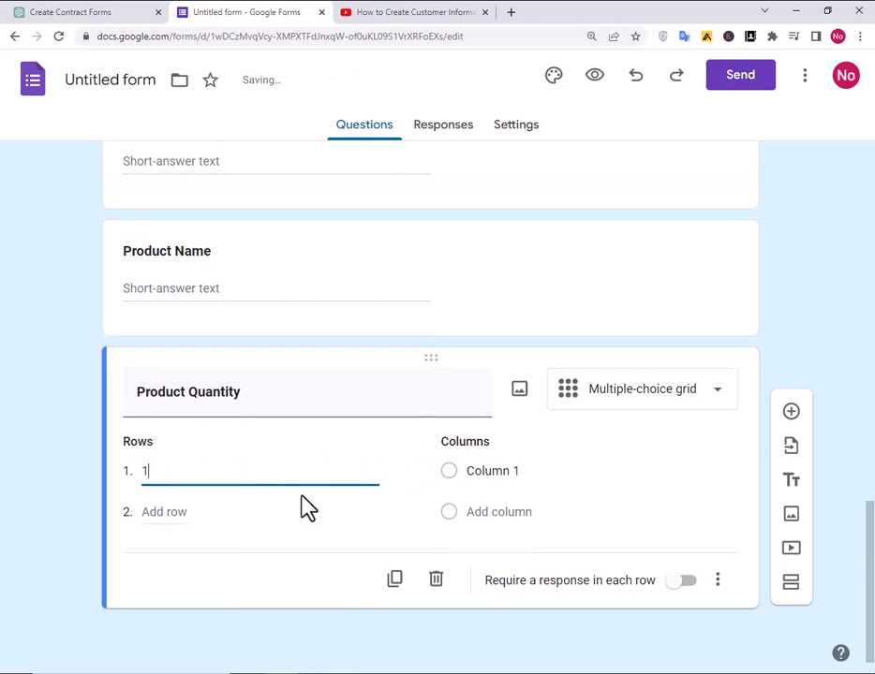
left_click(164, 513)
type("2")
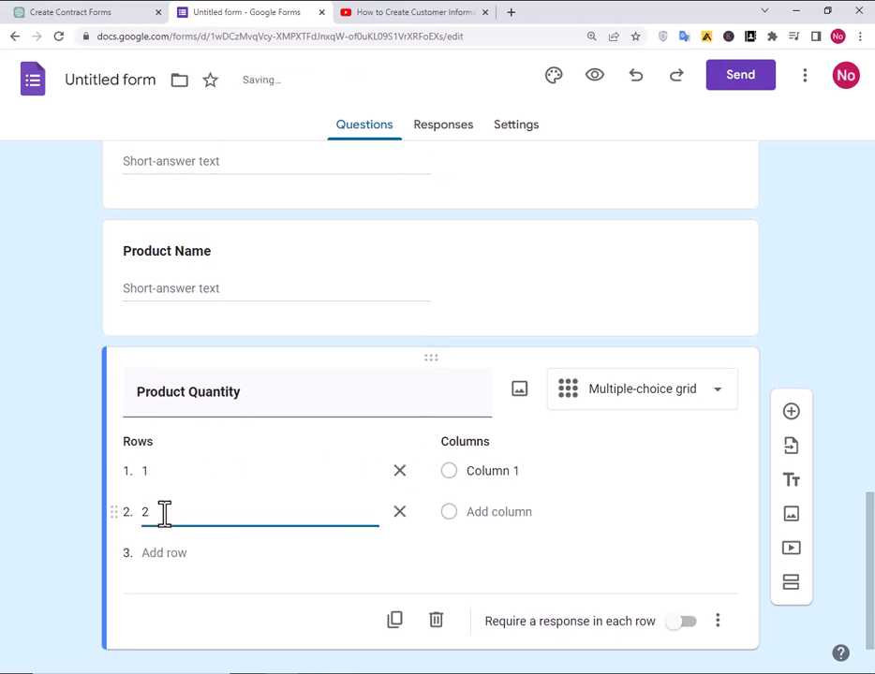
left_click(164, 553)
type("3")
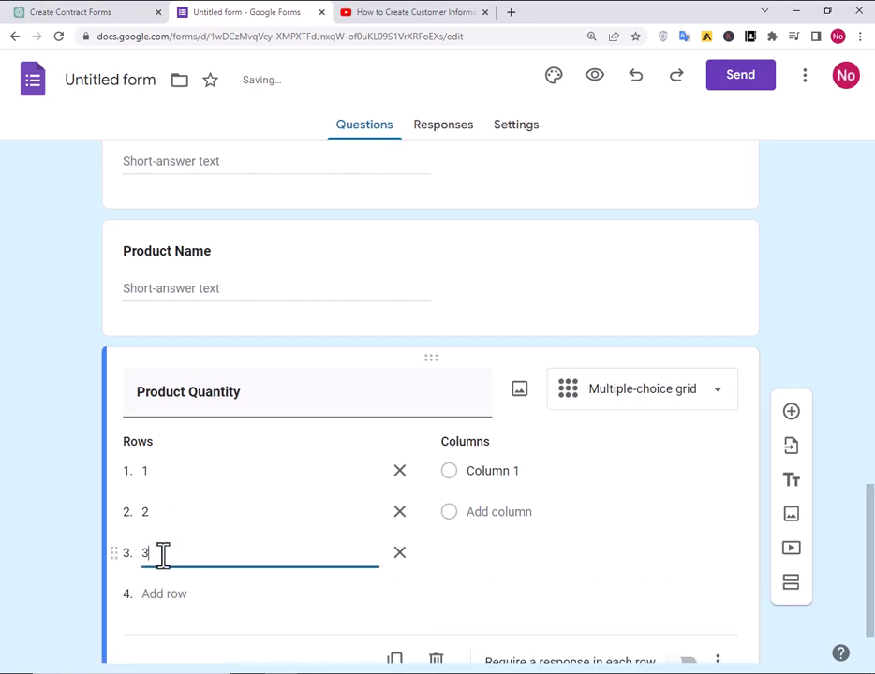
left_click(163, 594)
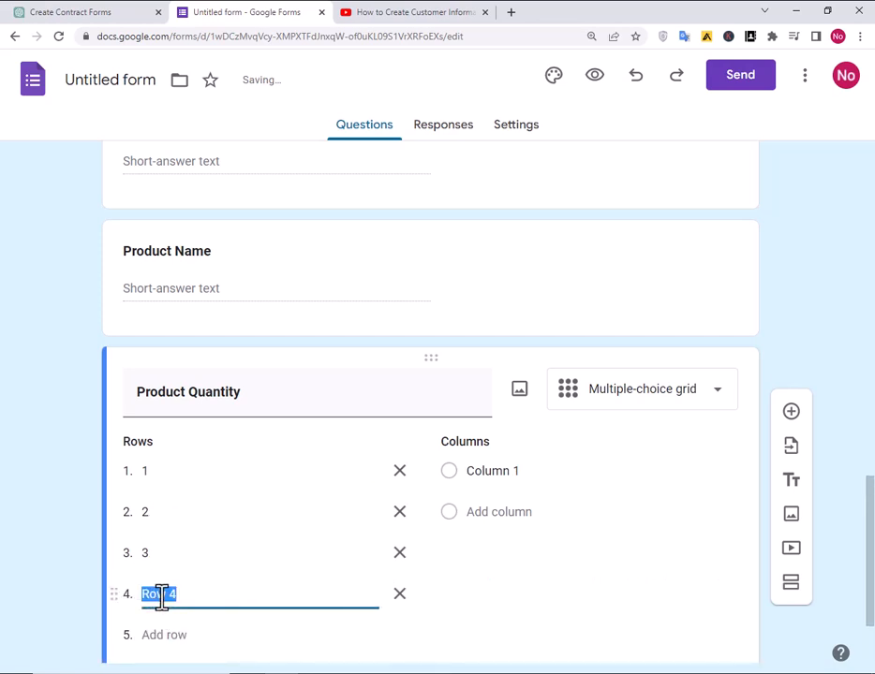
type("4")
Label four columns in the Product Quantity grid as 5, 6, 7 and 8
left_click(507, 471)
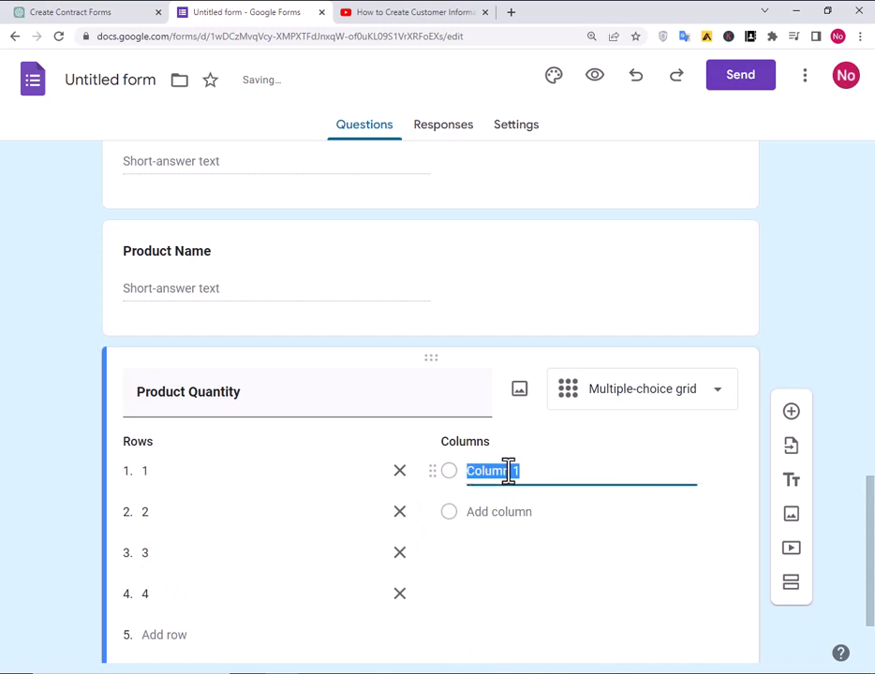
type("5")
left_click(508, 511)
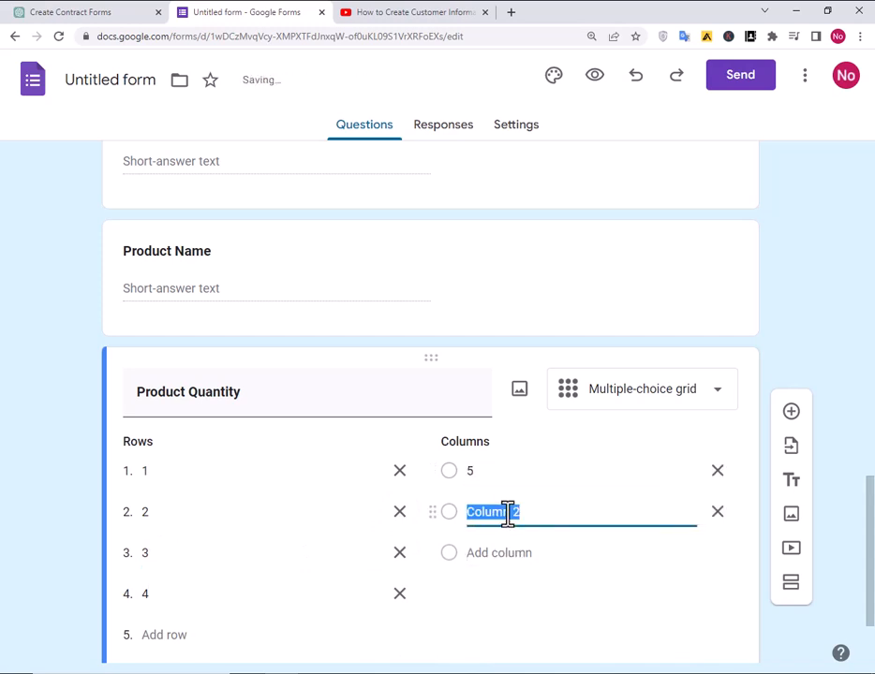
type("6")
left_click(511, 553)
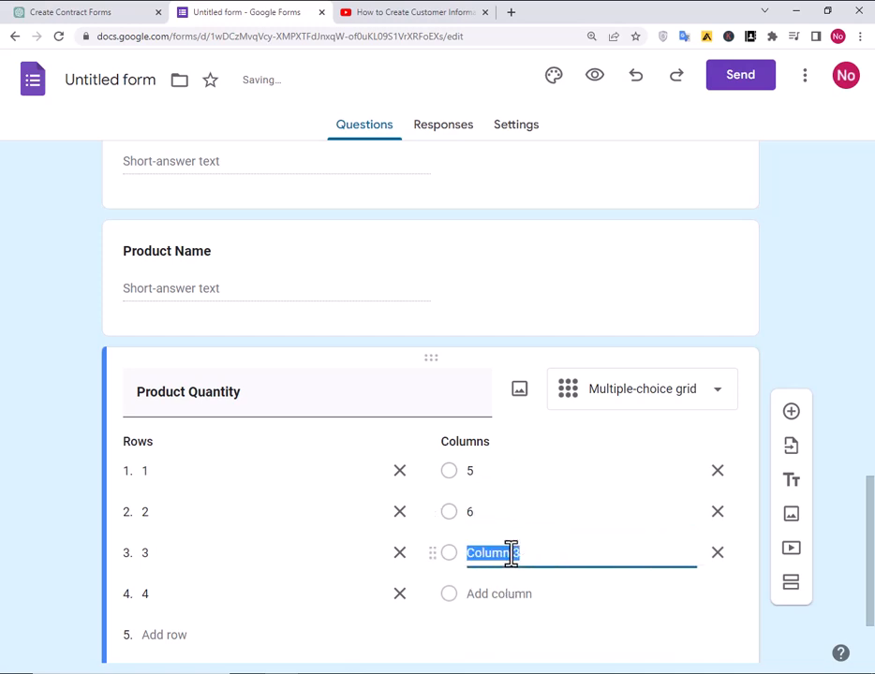
type("7")
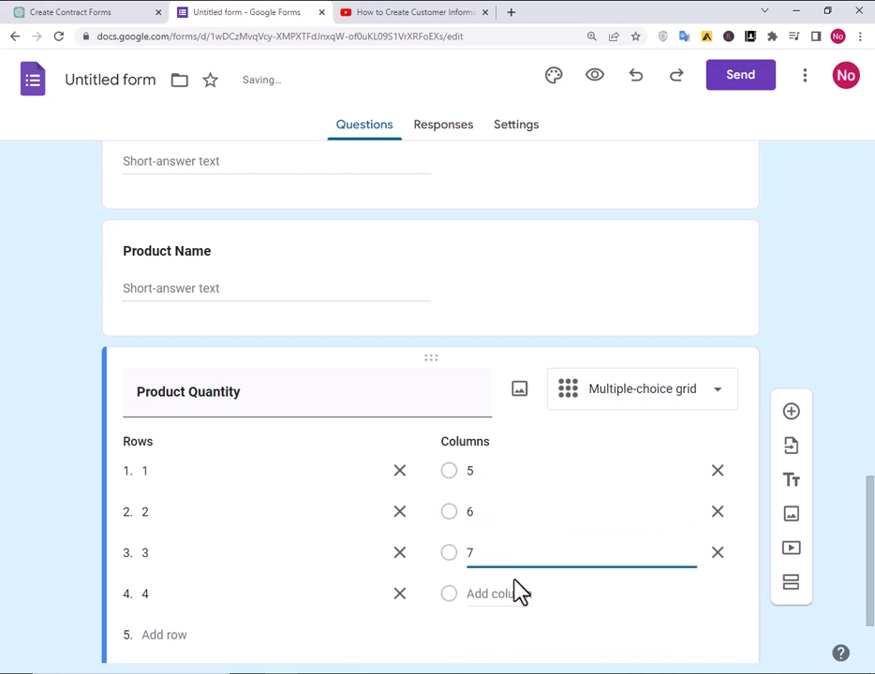
left_click(517, 595)
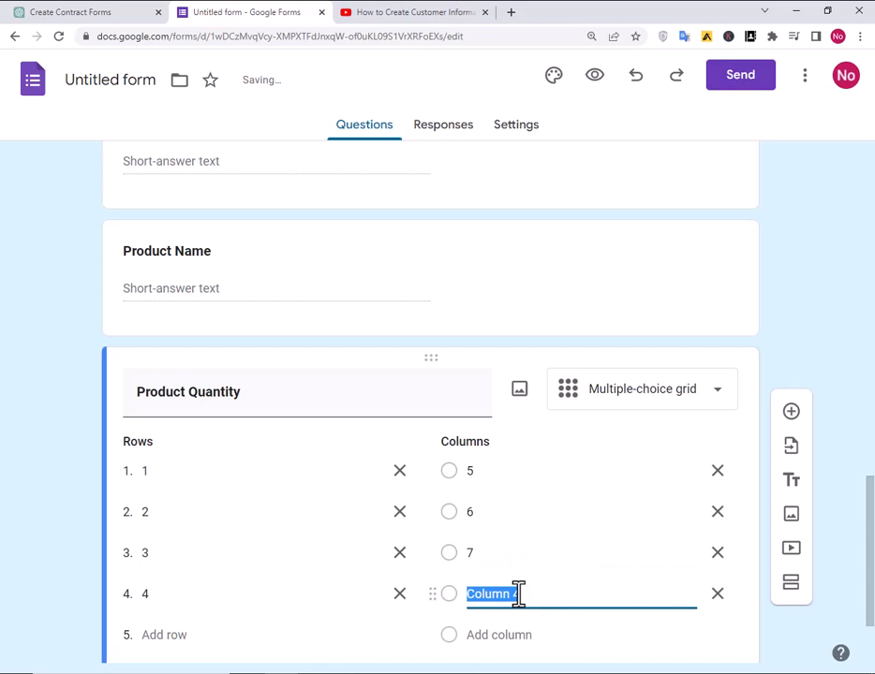
type("8")
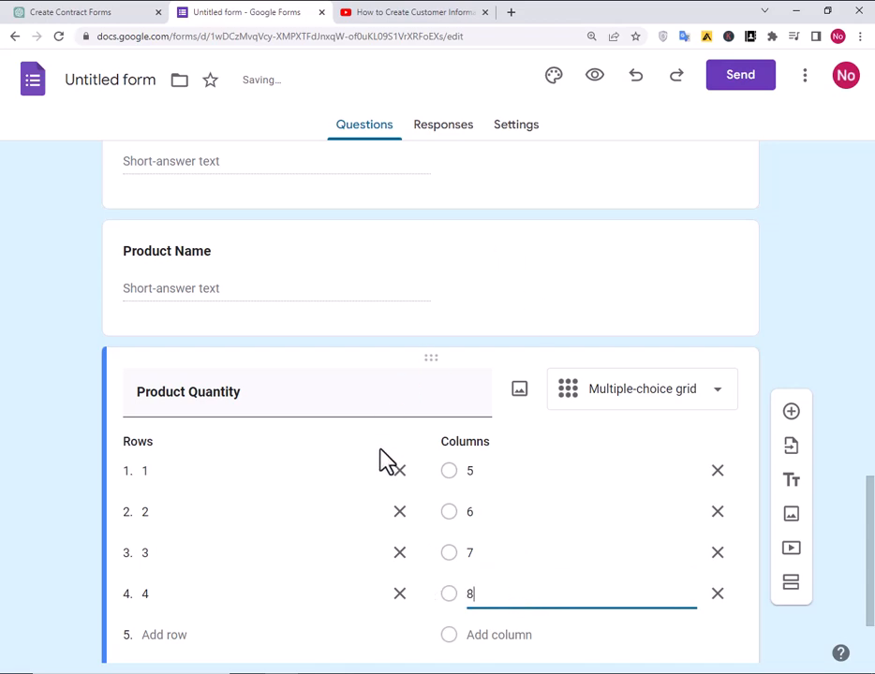
Require a response in each row of Product Quantity and make the Product Name question required
scroll(389, 459, "down", 2)
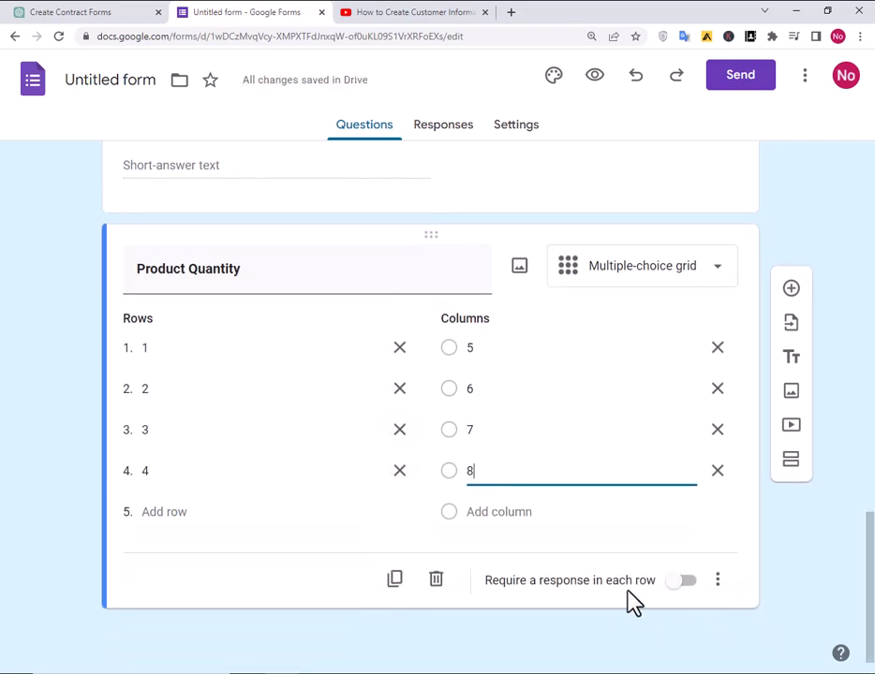
left_click(676, 582)
scroll(664, 595, "up", 4)
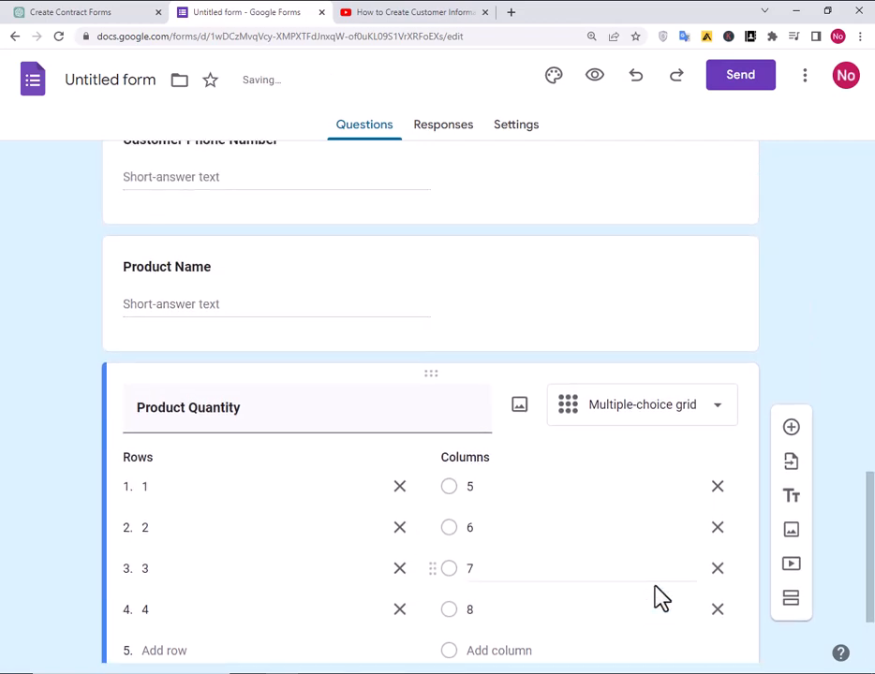
left_click(586, 541)
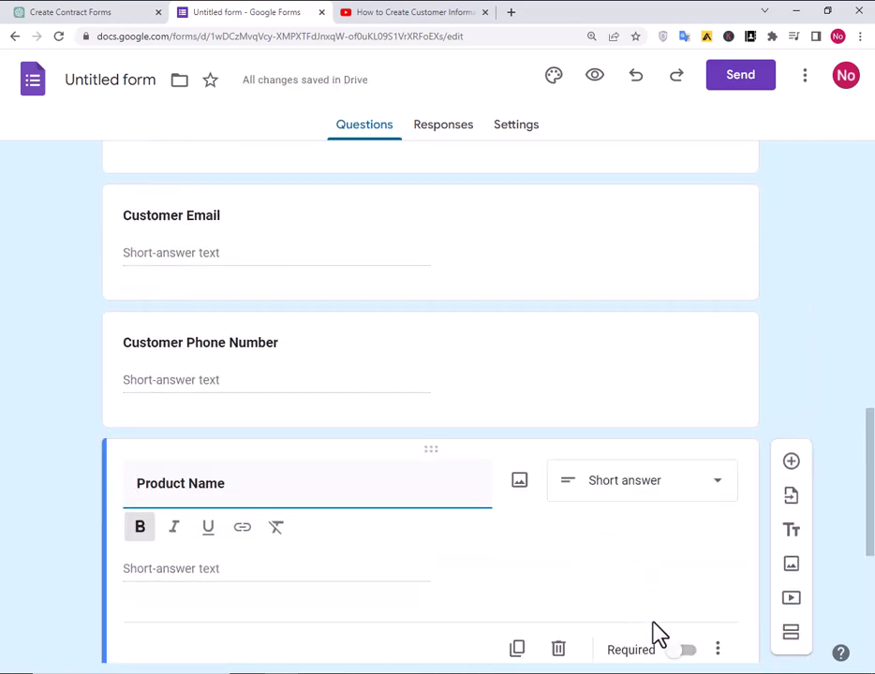
left_click(676, 656)
Make the Customer Phone Number, Customer Email, Customer Home Address and Customer Address questions required
scroll(560, 515, "up", 3)
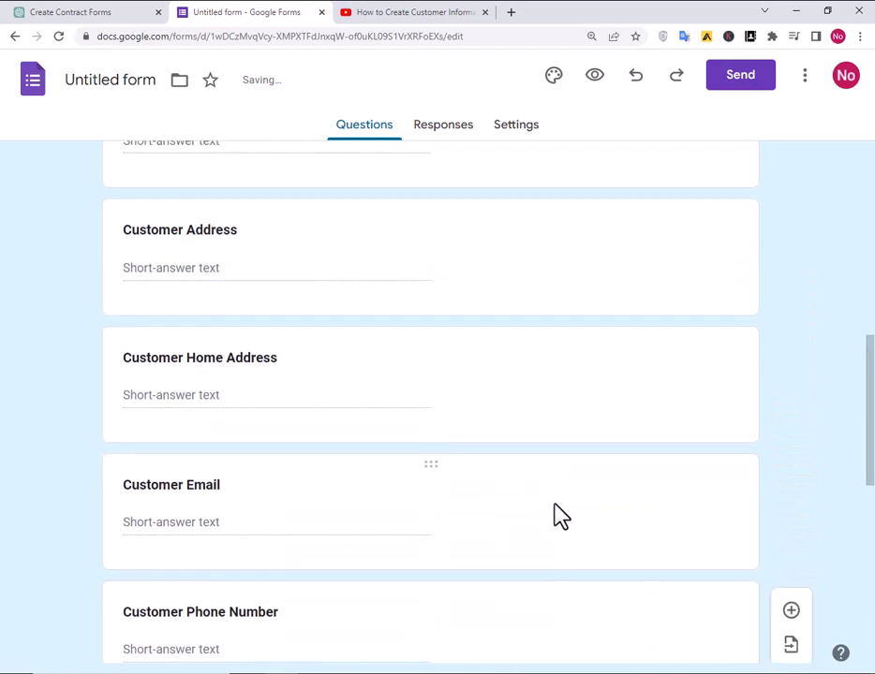
scroll(560, 592, "down", 2)
left_click(549, 525)
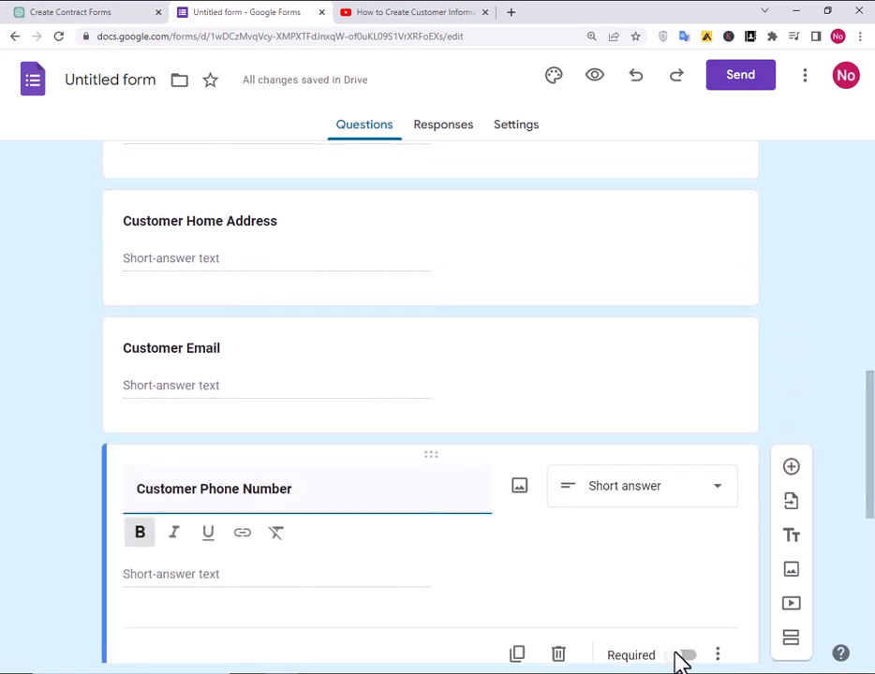
left_click(655, 629)
left_click(524, 387)
left_click(672, 520)
scroll(501, 410, "up", 2)
left_click(503, 413)
left_click(675, 530)
left_click(538, 231)
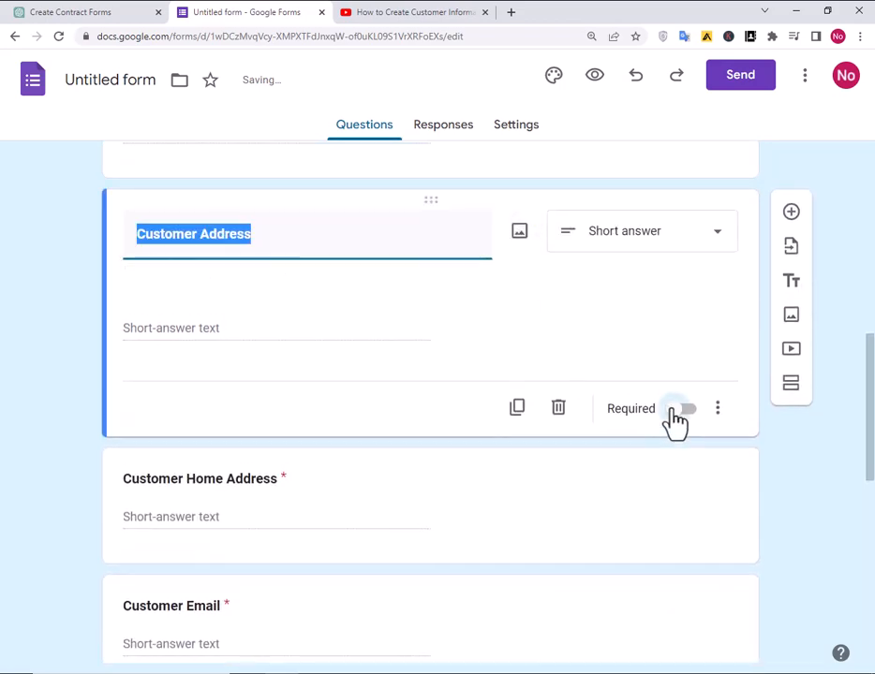
left_click(671, 408)
Make the Last Name, First Name and Gender questions required
scroll(555, 368, "up", 2)
left_click(551, 382)
left_click(671, 479)
scroll(510, 449, "up", 2)
left_click(511, 447)
left_click(670, 558)
scroll(510, 455, "up", 2)
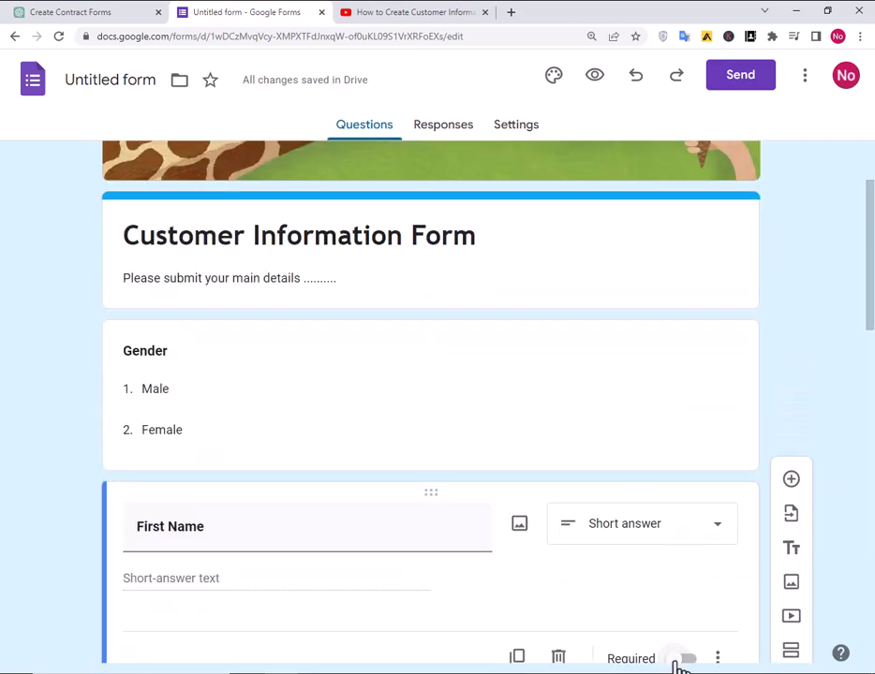
left_click(676, 661)
left_click(590, 425)
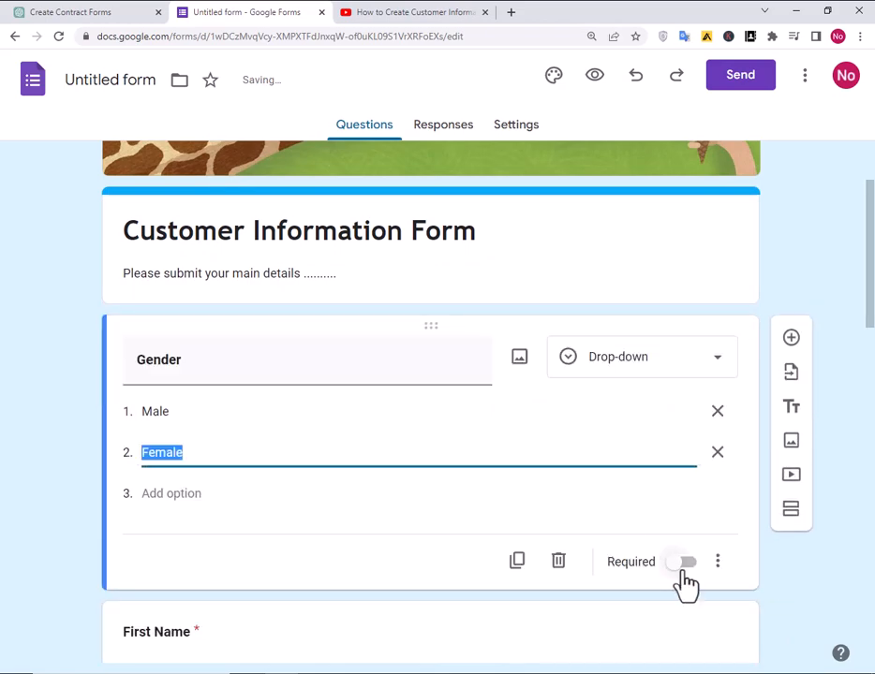
left_click(684, 564)
Preview the form and check the answer choices of the Gender question without selecting one
scroll(510, 449, "up", 2)
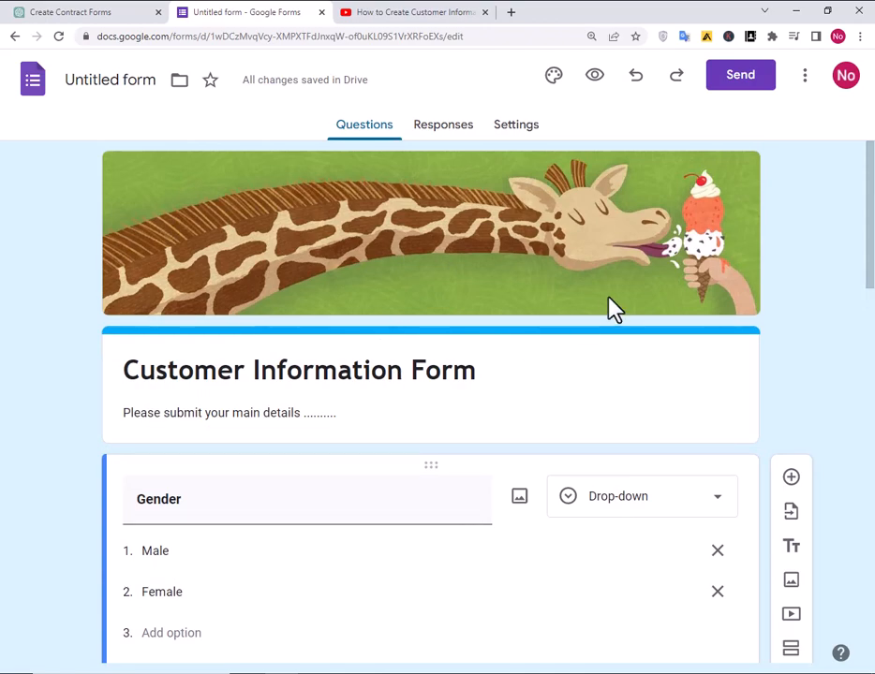
left_click(594, 79)
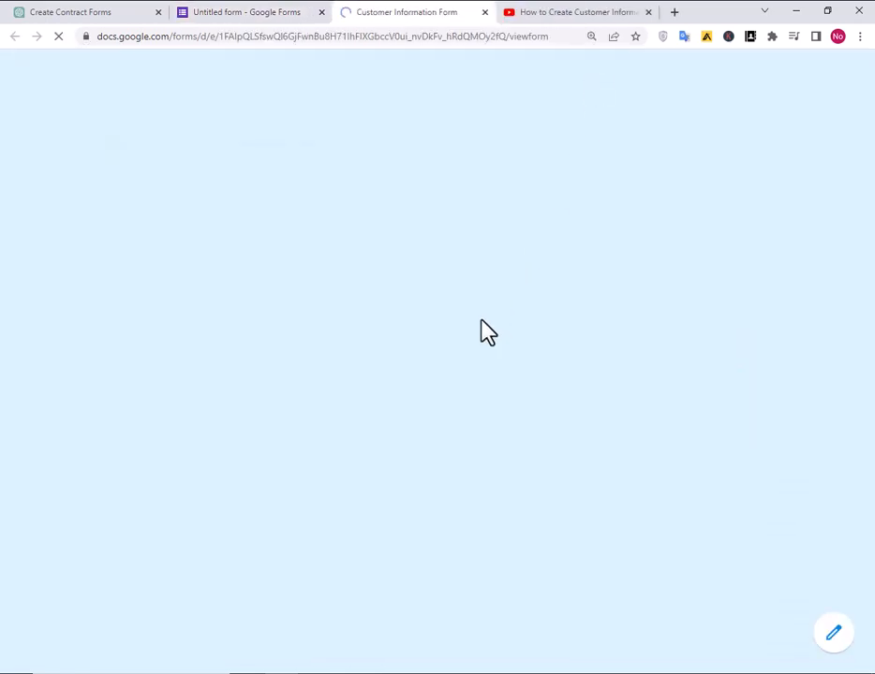
scroll(786, 430, "down", 3)
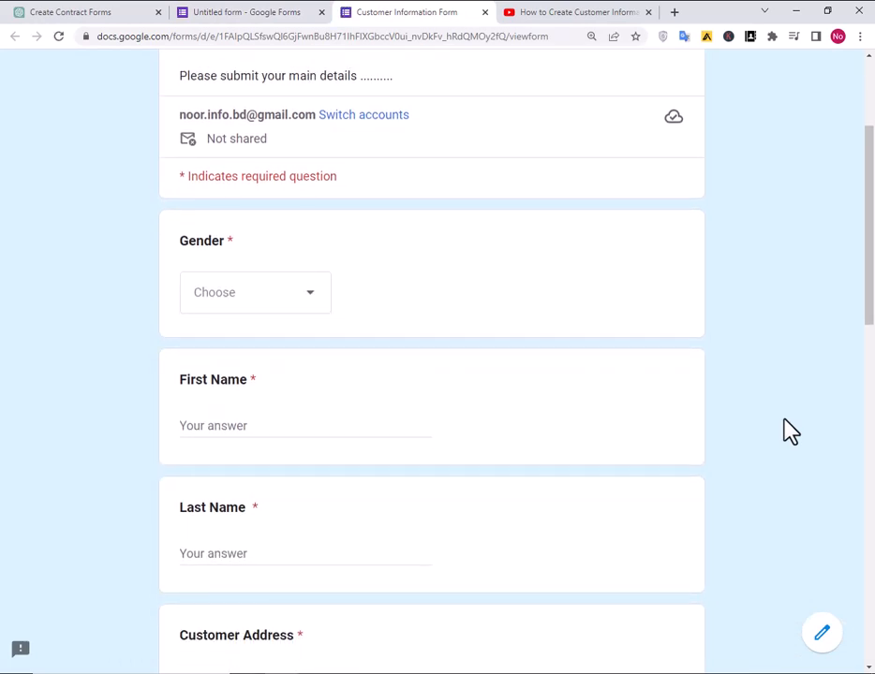
scroll(788, 431, "down", 2)
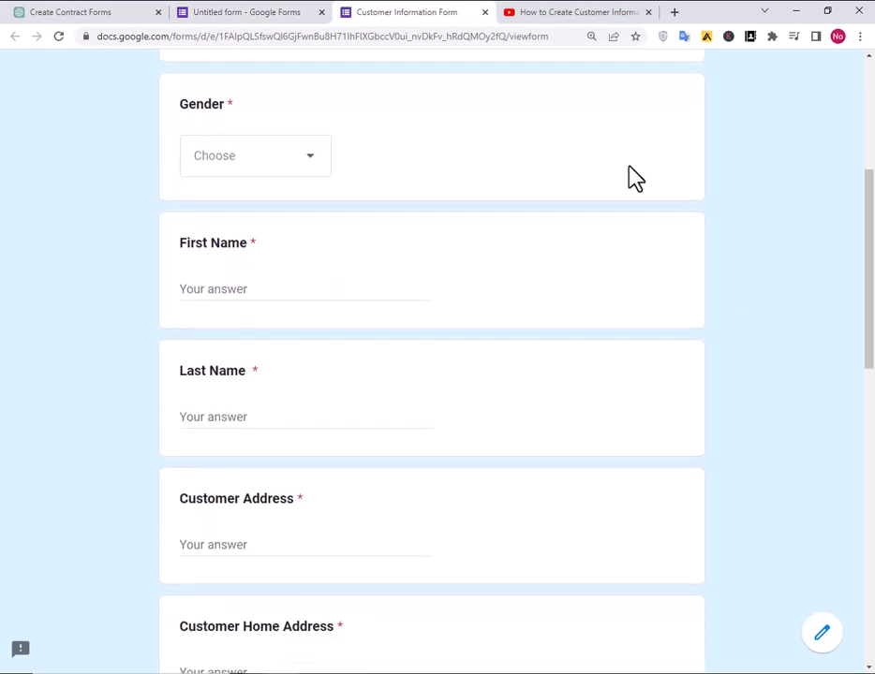
left_click(292, 181)
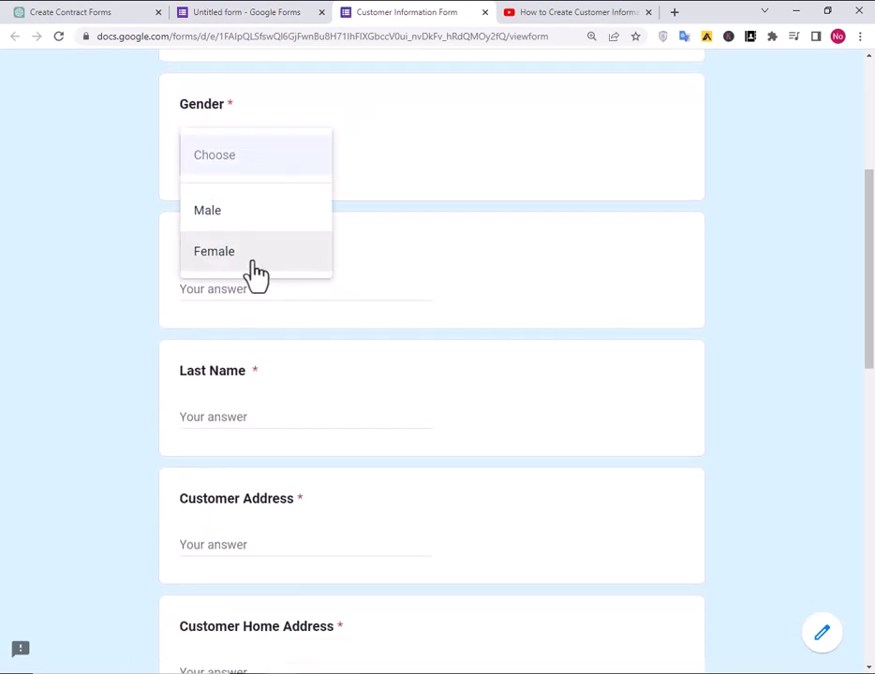
left_click(68, 259)
Check the required-answer validation in the preview by leaving the First Name, Last Name and Customer Address fields empty
left_click(229, 311)
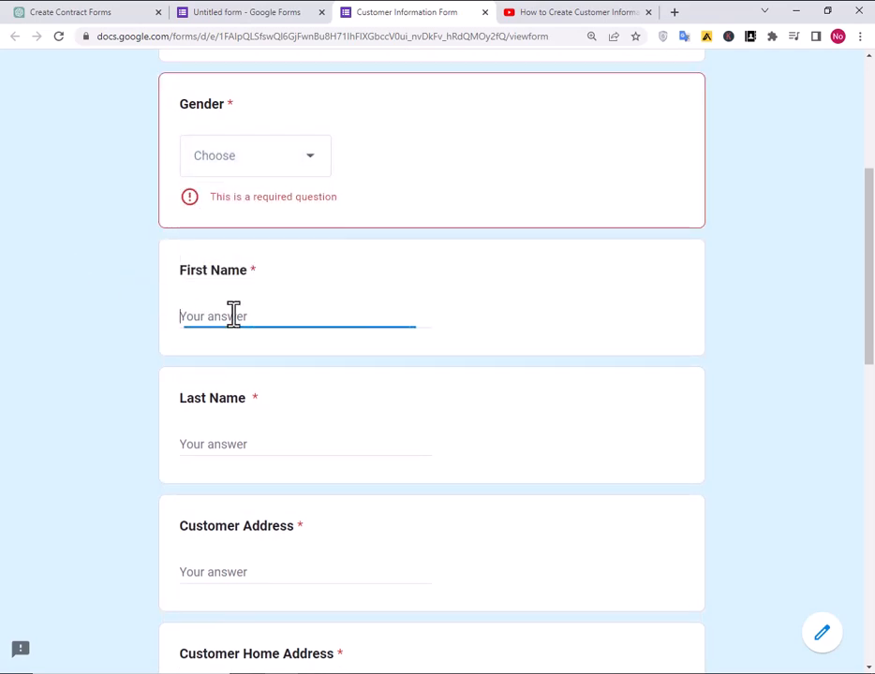
scroll(81, 420, "down", 3)
left_click(227, 304)
scroll(234, 379, "down", 3)
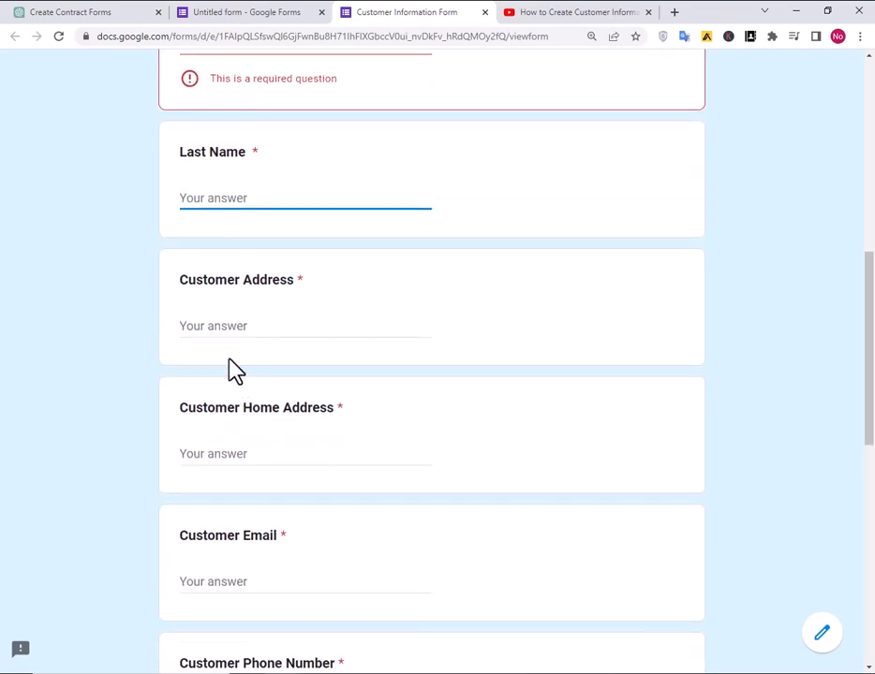
left_click(260, 326)
scroll(253, 375, "down", 4)
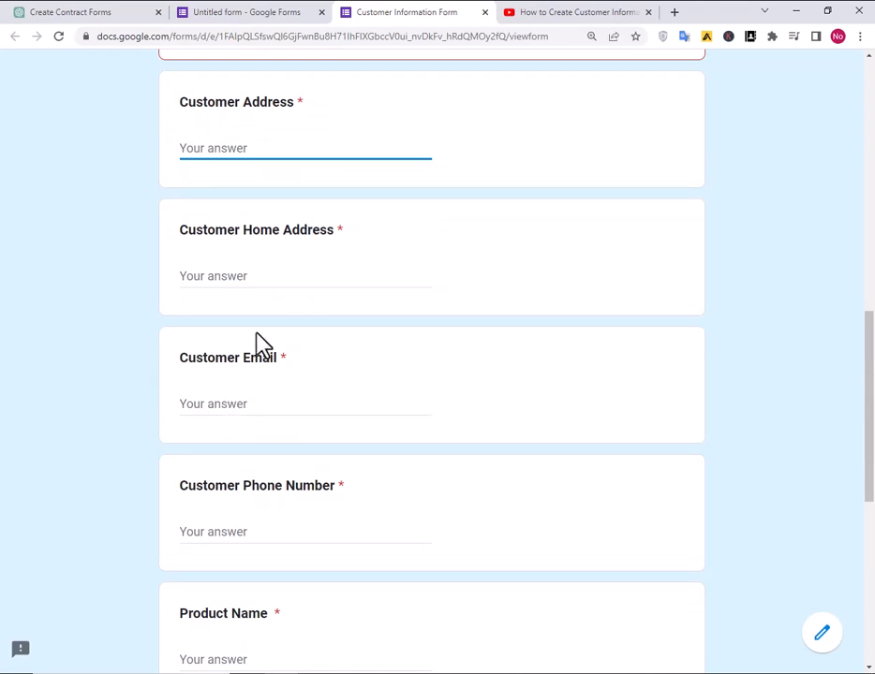
left_click(284, 267)
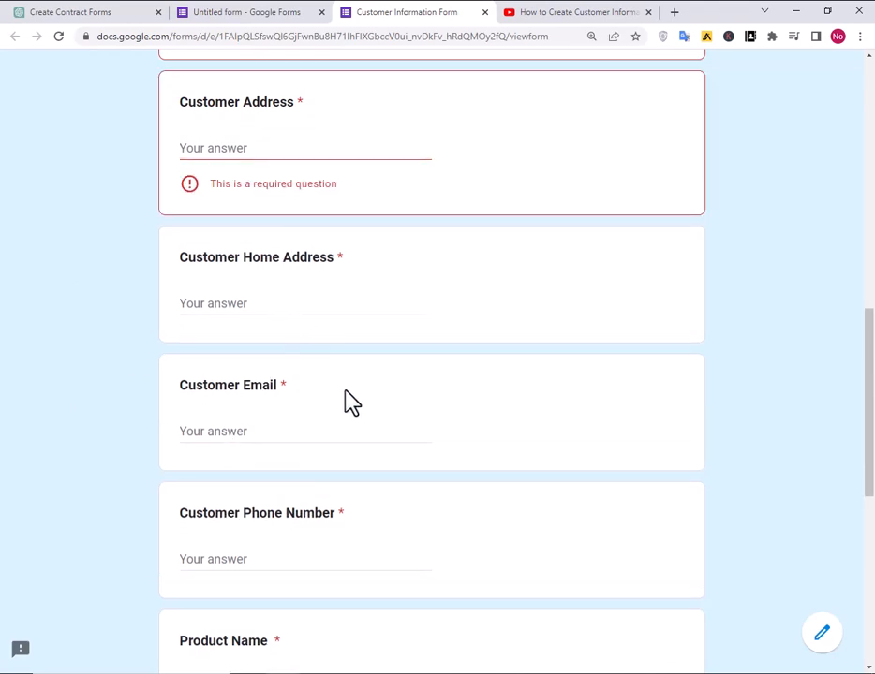
Choose 5 for rows 1 and 2 of the Product Quantity grid in the form preview
scroll(363, 428, "down", 7)
scroll(375, 439, "down", 2)
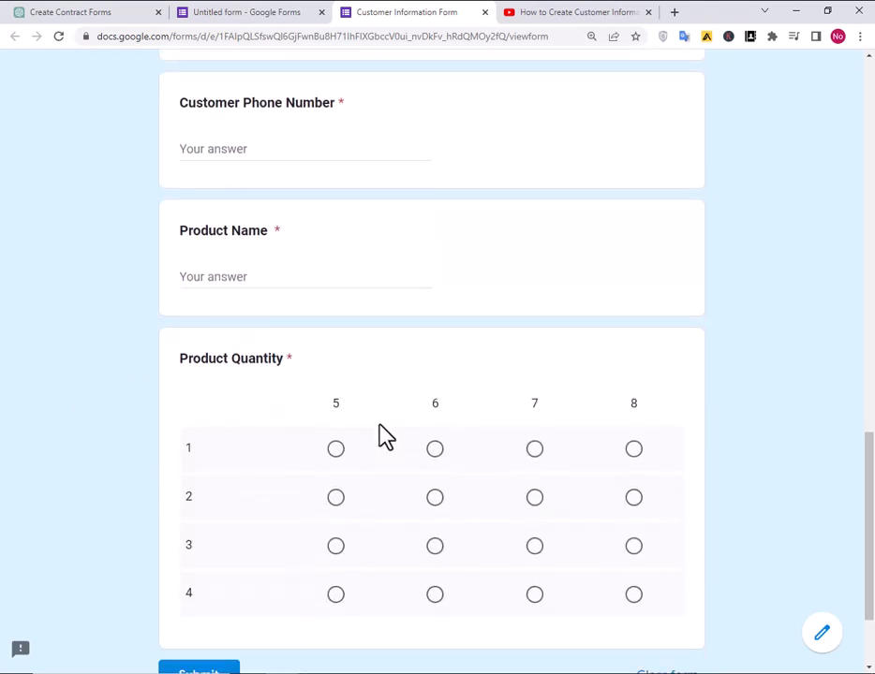
left_click(336, 450)
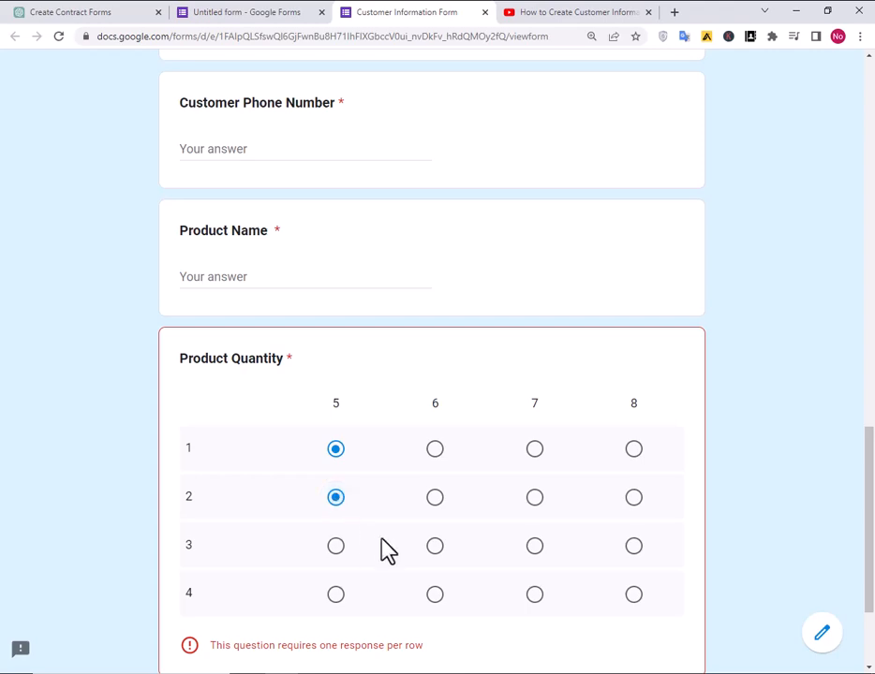
Choose 7 for row 2 and 5 for row 4 of the Product Quantity grid, and close the form preview
left_click(436, 501)
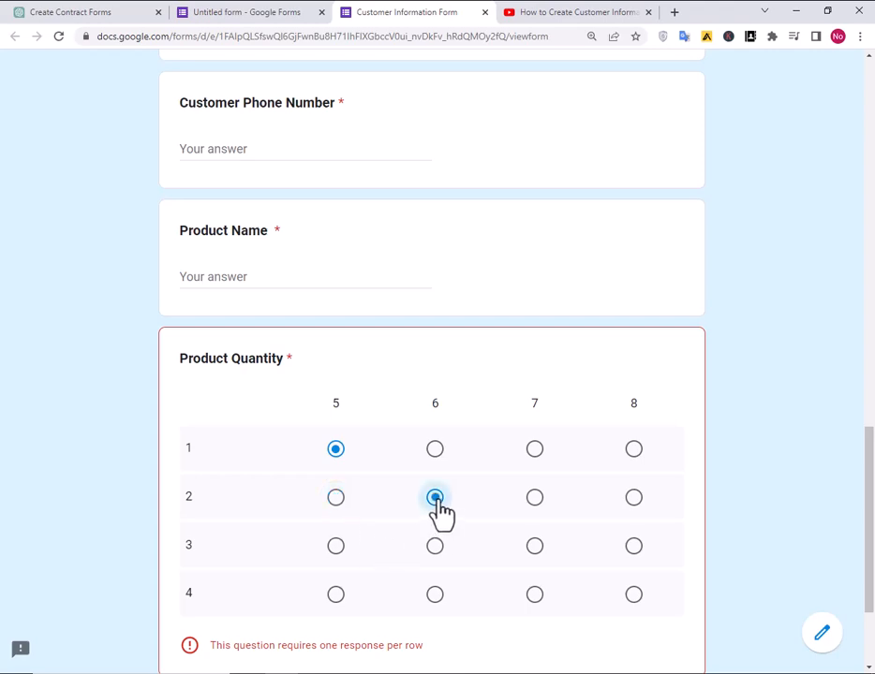
left_click(534, 497)
scroll(535, 511, "down", 3)
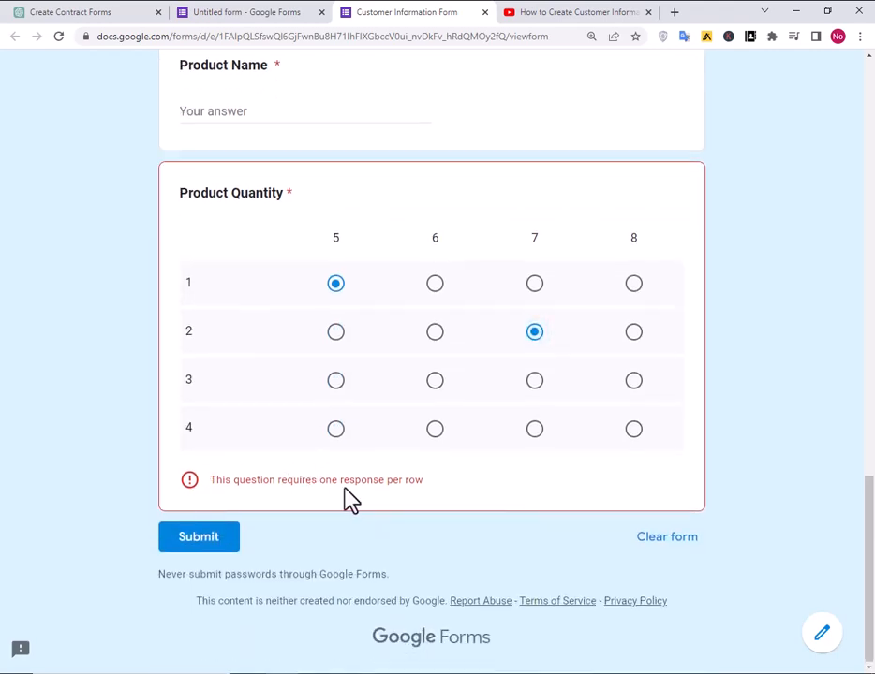
left_click(337, 431)
scroll(529, 494, "up", 10)
scroll(529, 494, "up", 5)
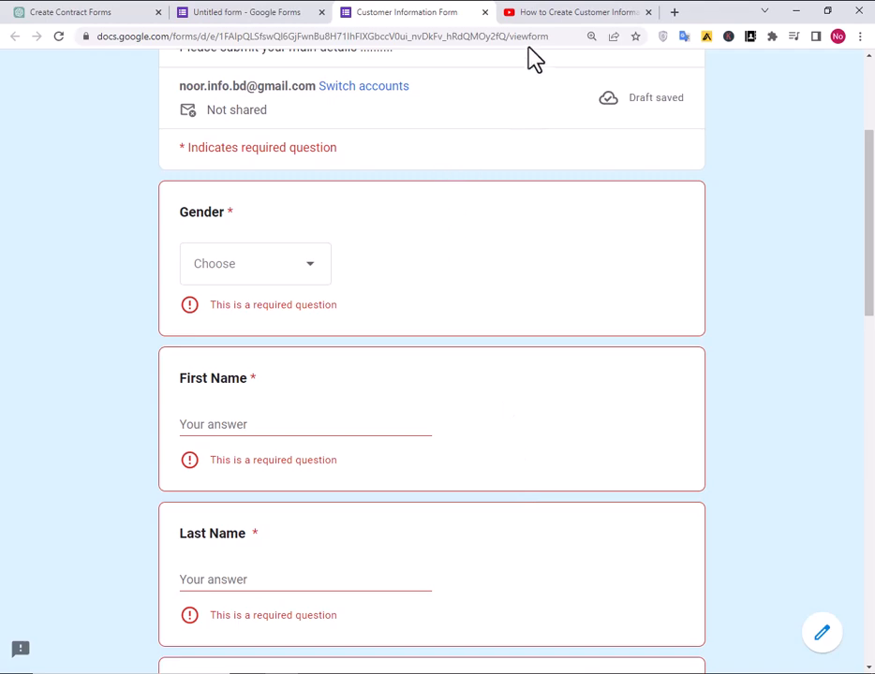
left_click(485, 13)
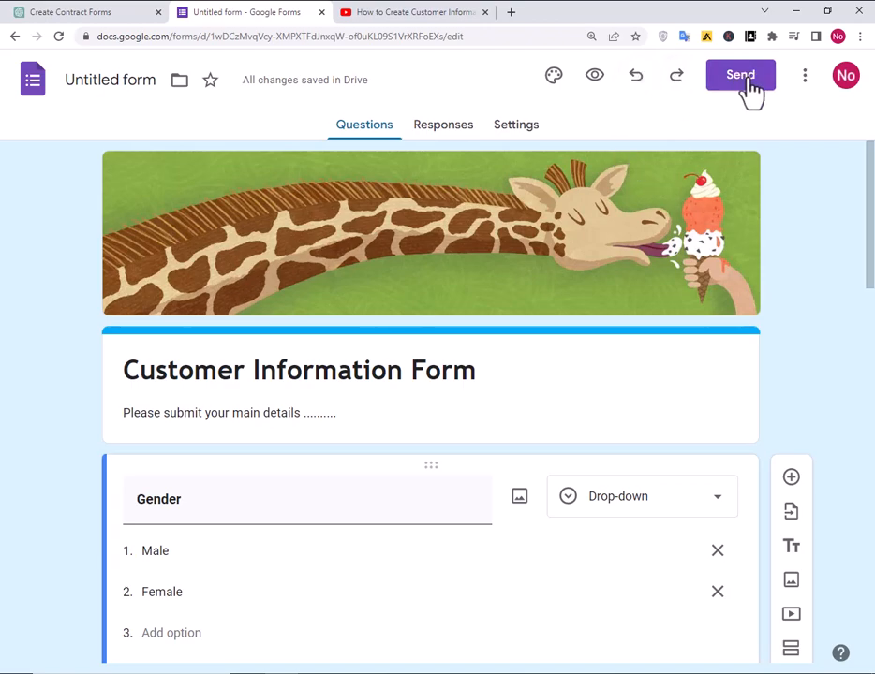
Review the form's quiz, response, presentation and default settings without changing them, and return to the form's questions
left_click(520, 125)
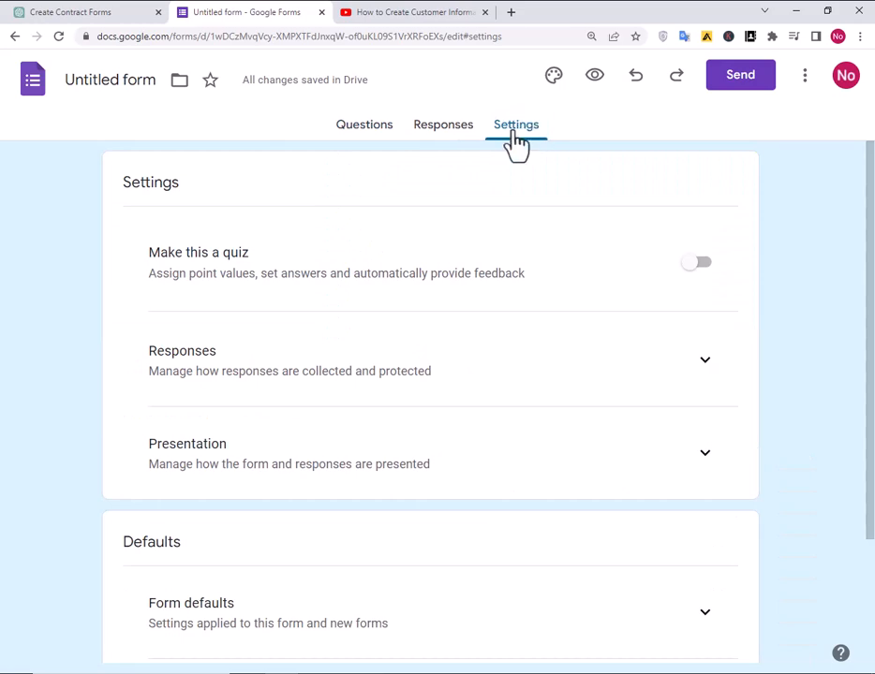
scroll(300, 318, "down", 2)
scroll(293, 352, "up", 2)
left_click(362, 129)
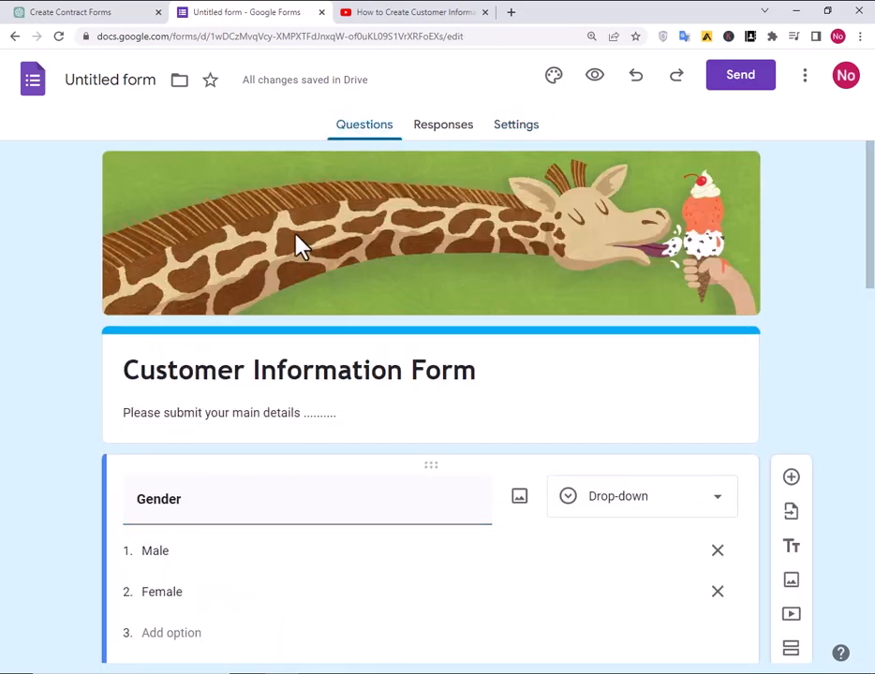
scroll(571, 409, "down", 1)
scroll(571, 412, "up", 1)
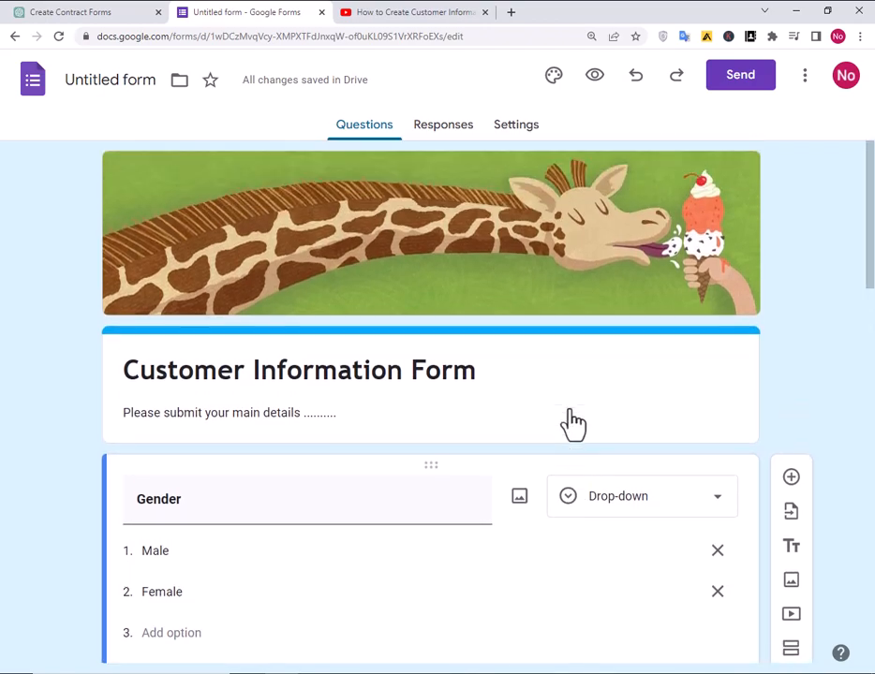